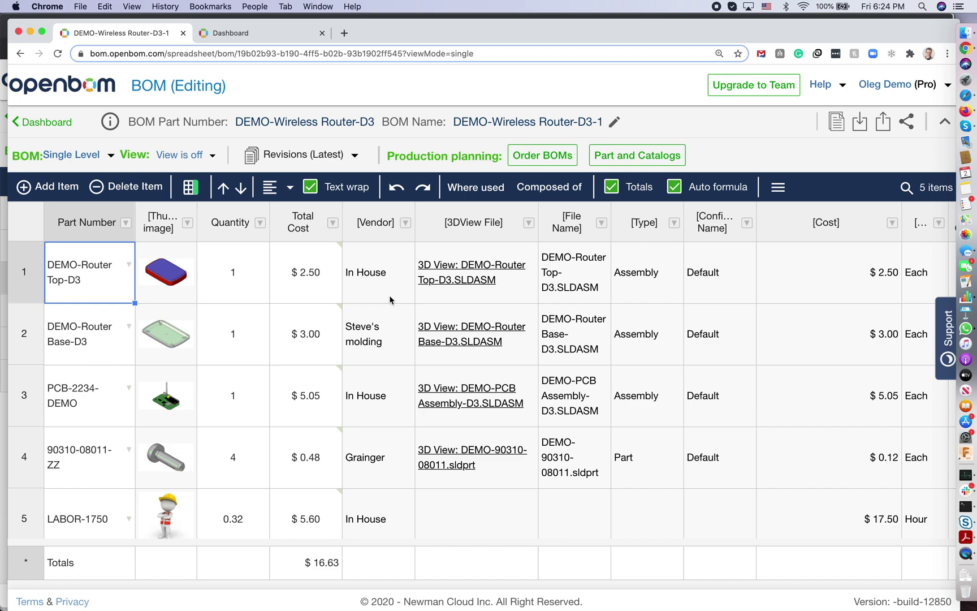
# Step: Inspect the Total Cost column's property details in the router BOM
pyautogui.click(239, 278)
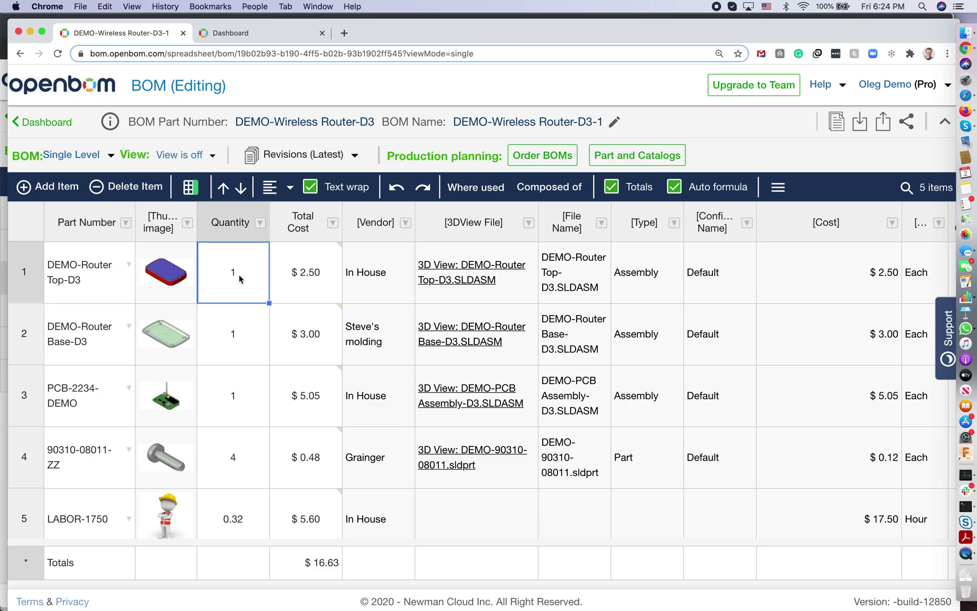
pyautogui.click(332, 287)
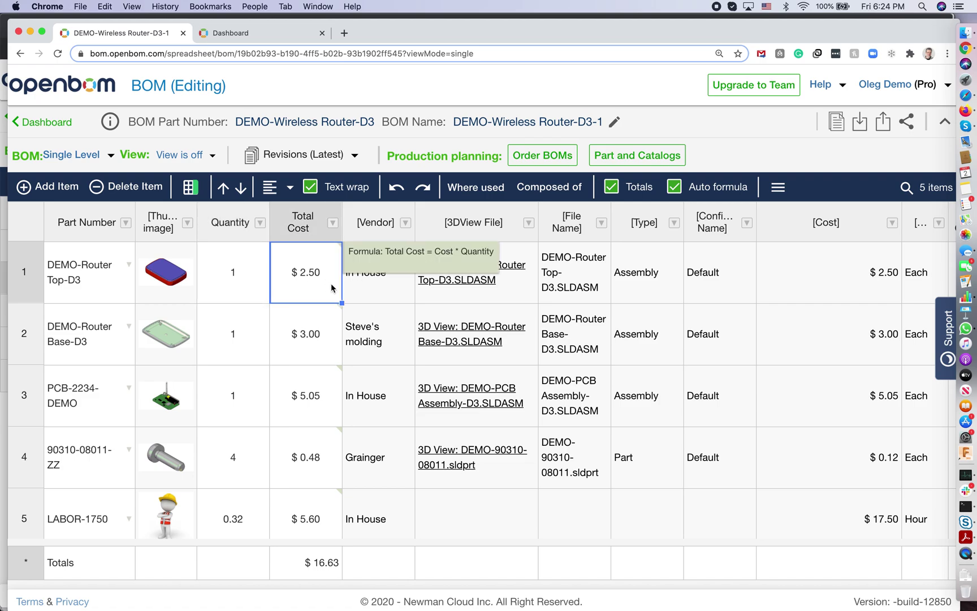
pyautogui.click(333, 222)
pyautogui.click(348, 243)
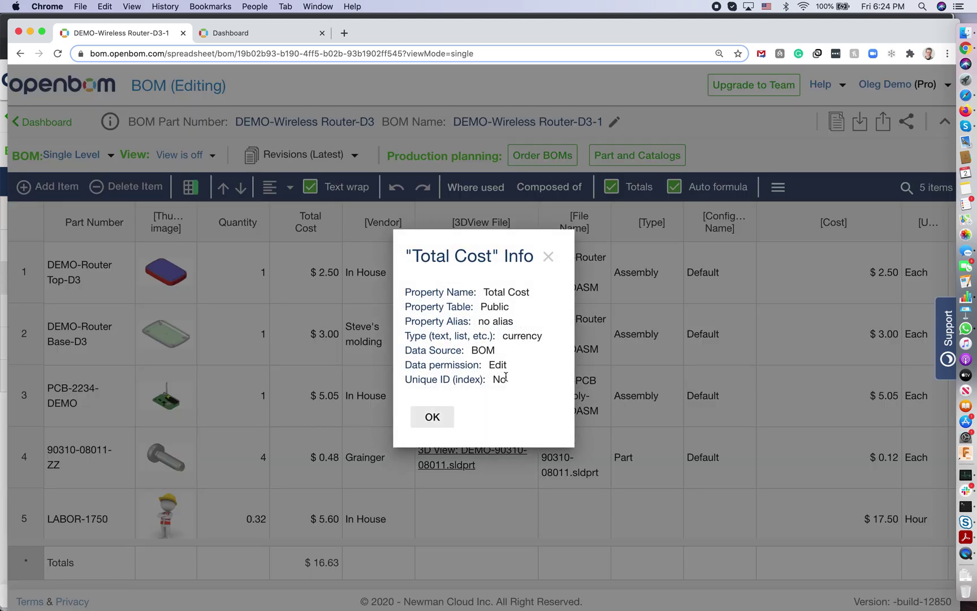
pyautogui.click(548, 256)
# Step: Review the Thumbnail image property and 3DView File cell, then go to the Dashboard
pyautogui.click(187, 223)
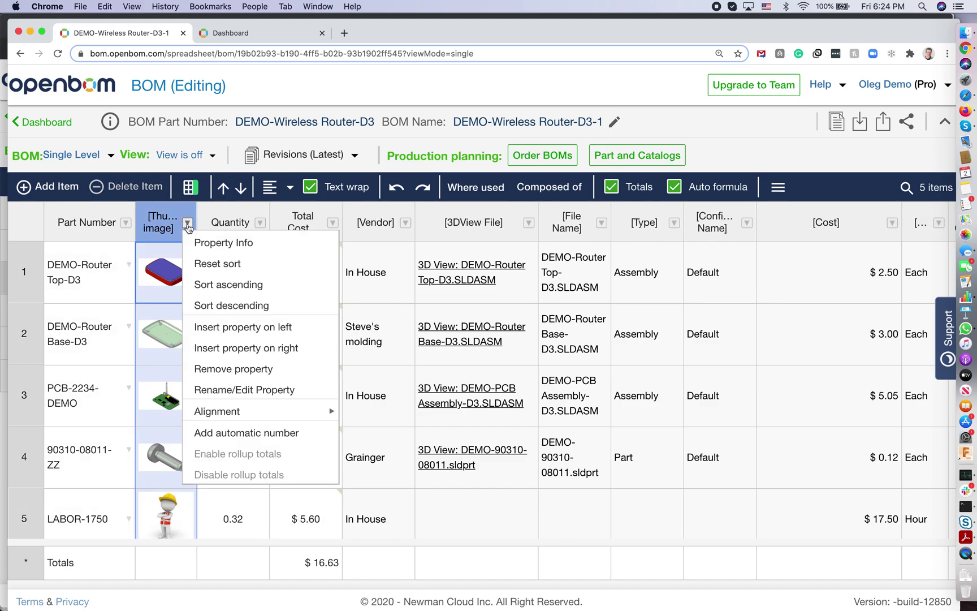
pyautogui.click(218, 242)
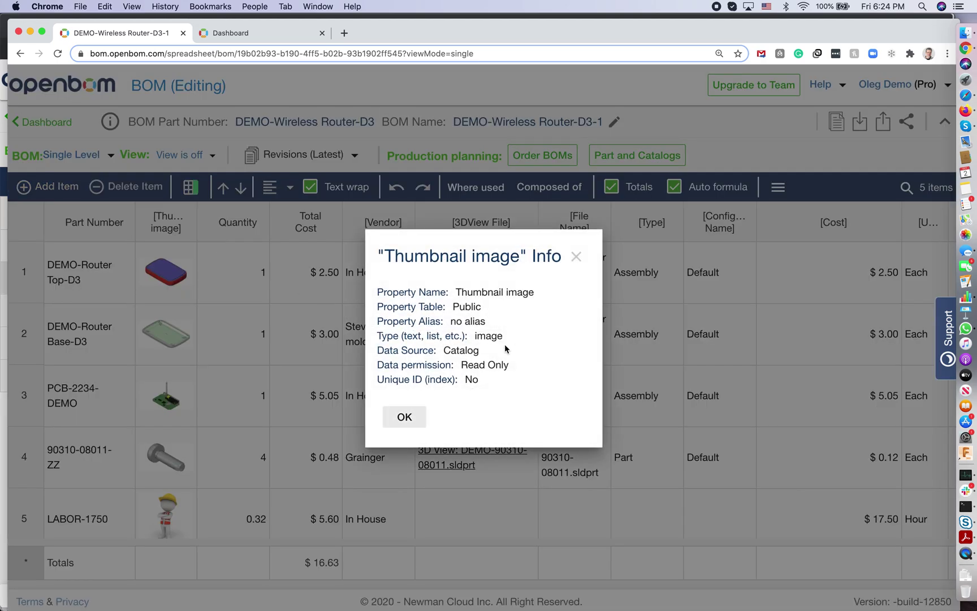
pyautogui.click(575, 258)
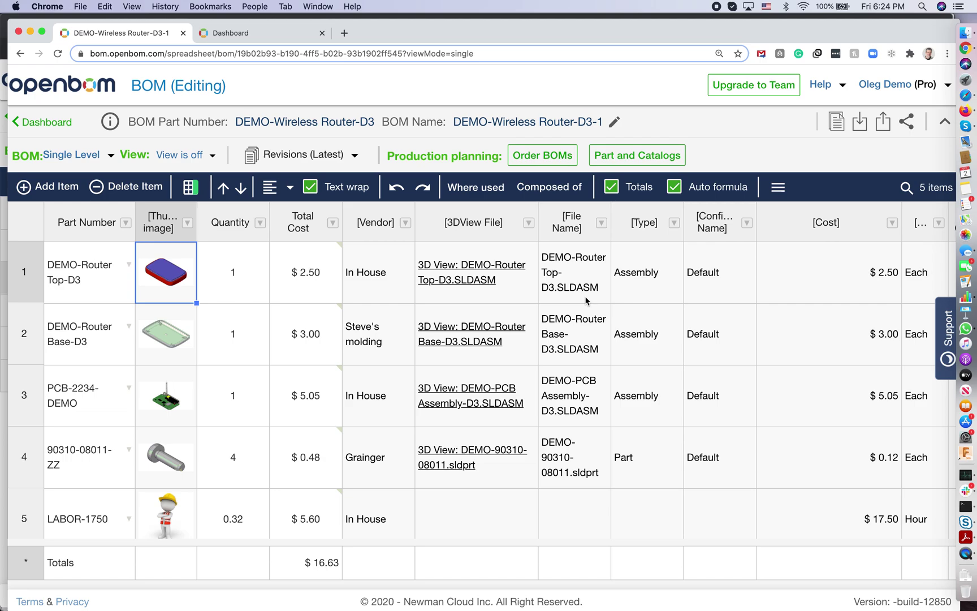
pyautogui.click(511, 295)
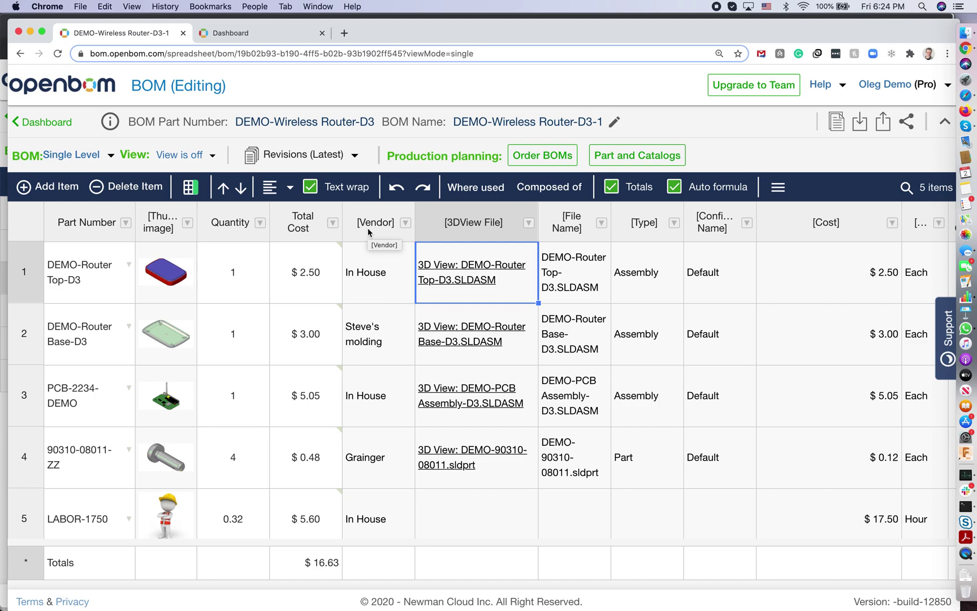
pyautogui.click(240, 36)
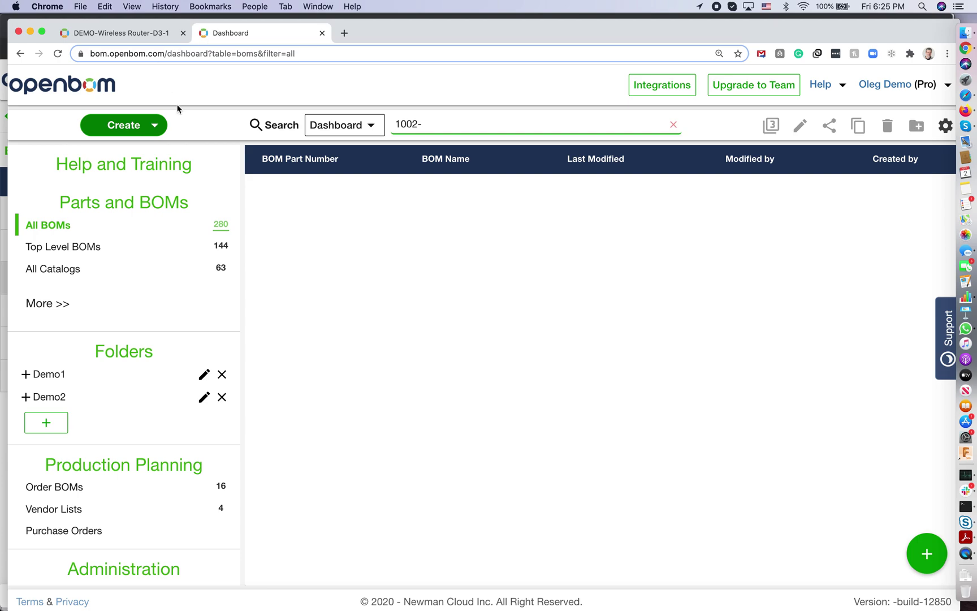
# Step: Cancel the catalog import and start a new empty catalog instead
pyautogui.click(153, 127)
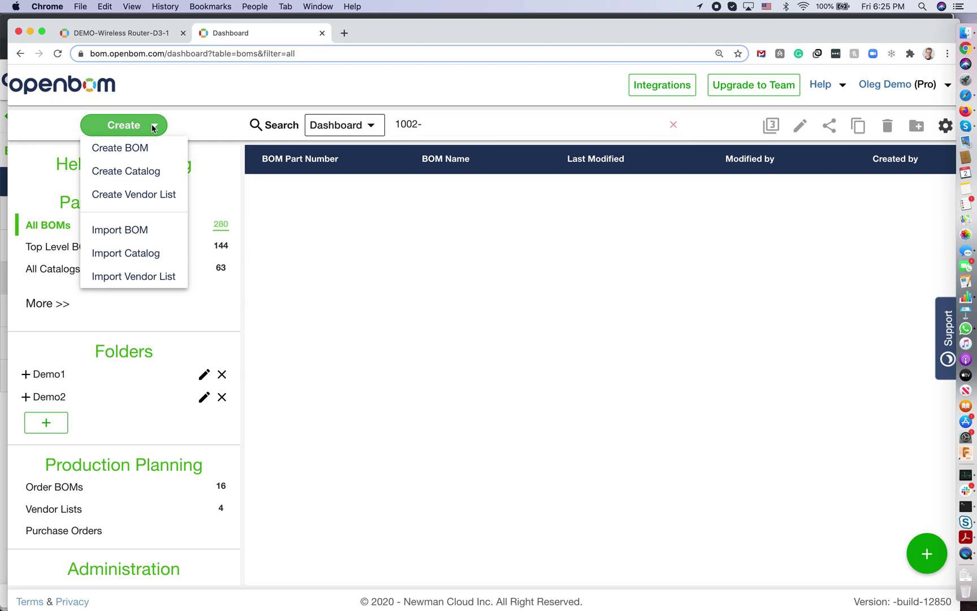
pyautogui.click(146, 254)
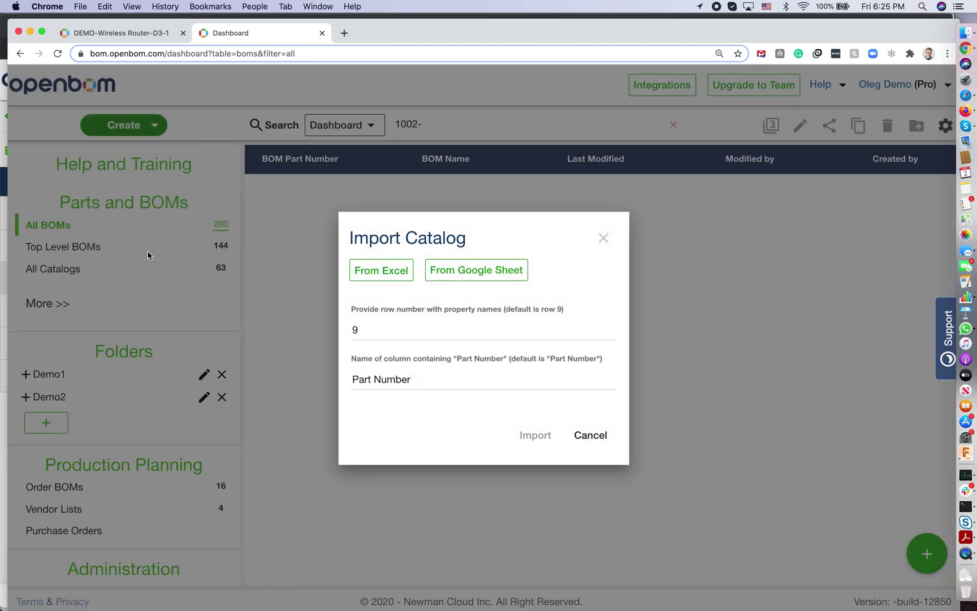
pyautogui.click(604, 250)
pyautogui.click(125, 133)
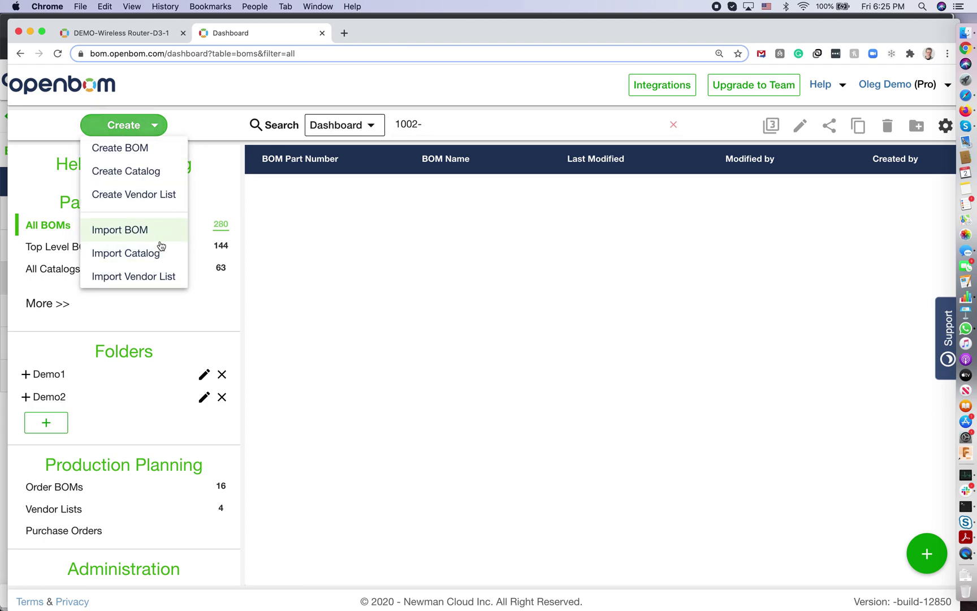
pyautogui.click(150, 175)
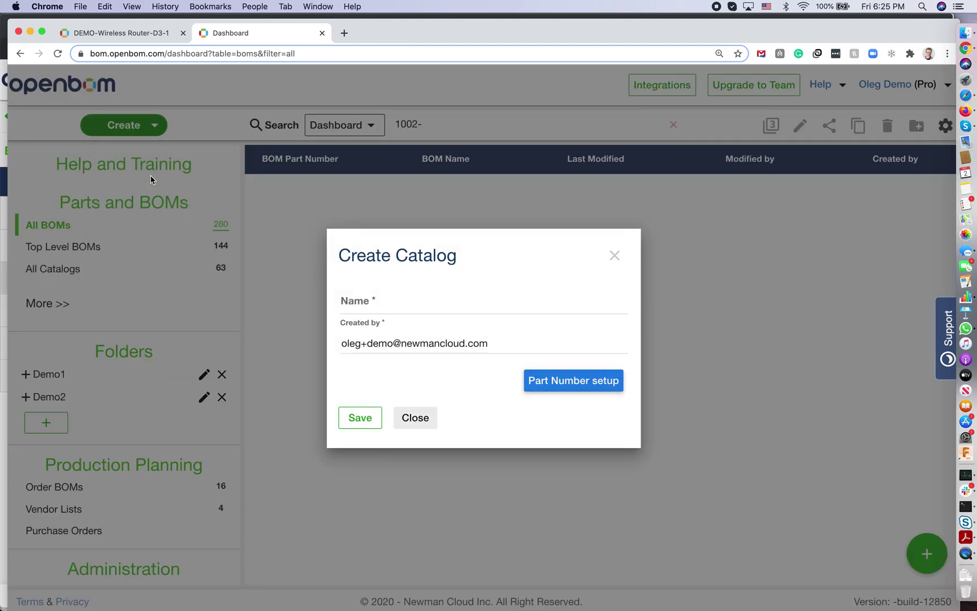
# Step: Name the catalog 1002-MATERIALS, review its part number options, and save it
pyautogui.click(388, 300)
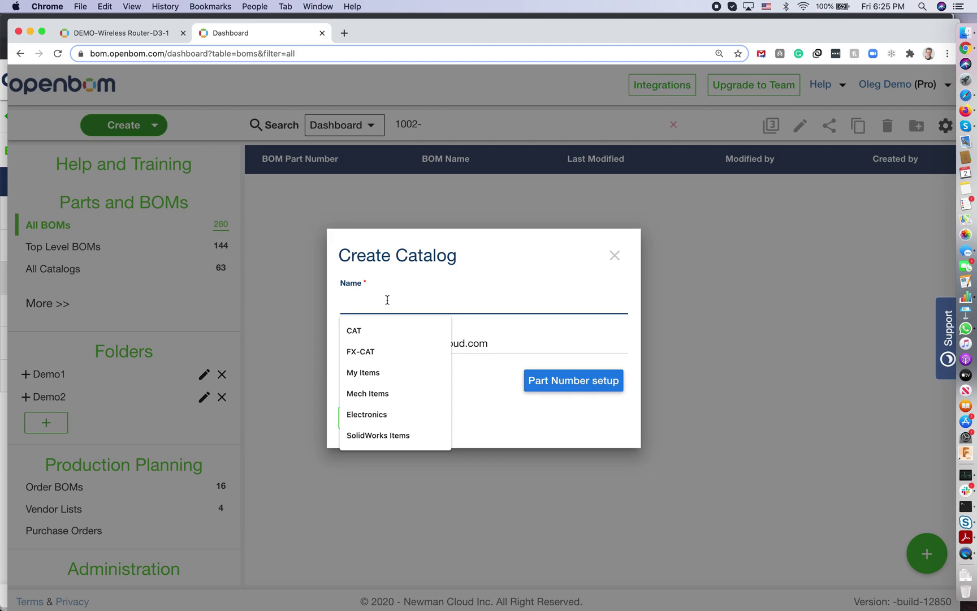
pyautogui.write('1002-MAT')
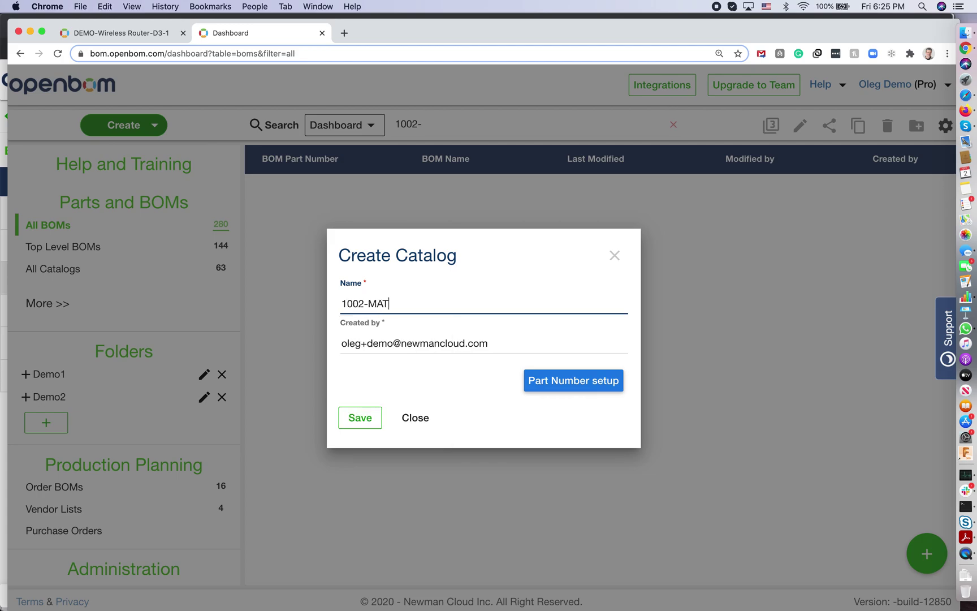
pyautogui.write('ERIALS')
pyautogui.click(563, 390)
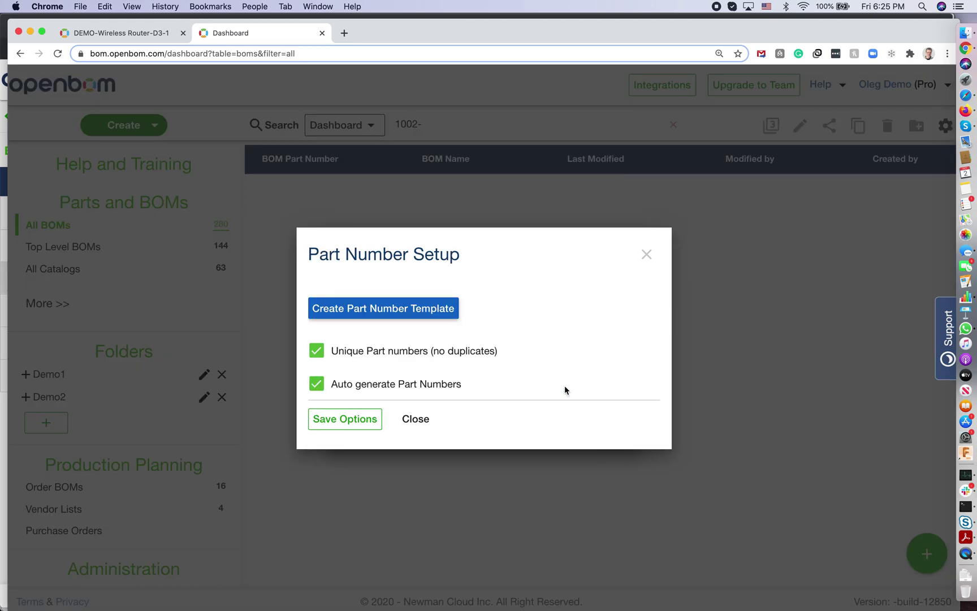
pyautogui.click(426, 426)
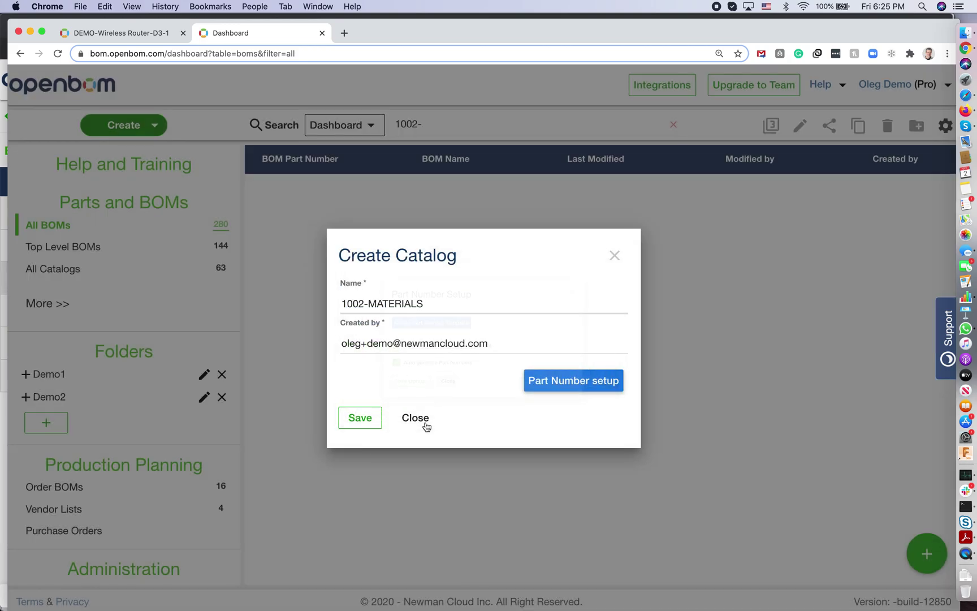
pyautogui.click(372, 423)
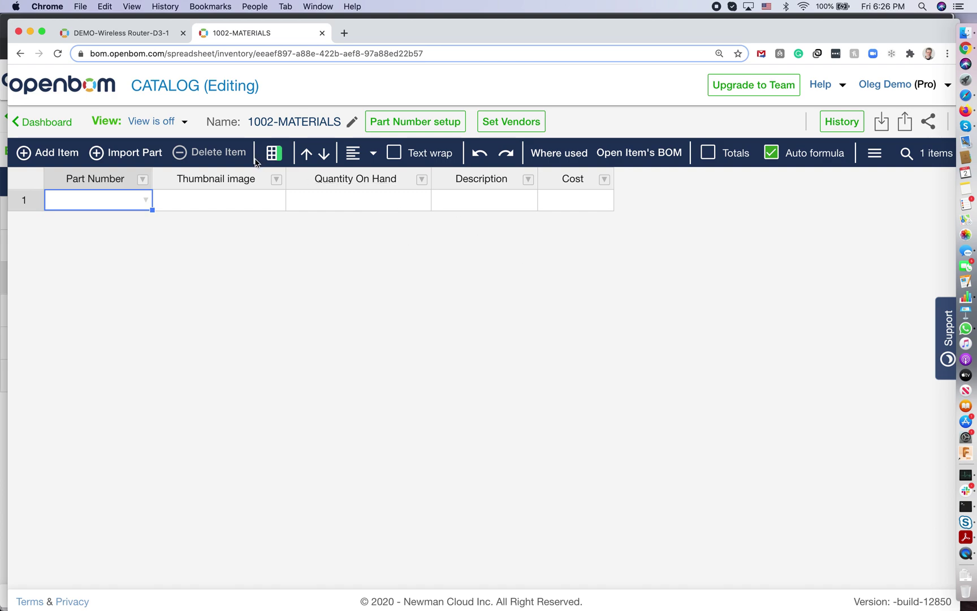
# Step: Add the public Supplier text property as a new column in 1002-MATERIALS
pyautogui.click(274, 153)
pyautogui.click(400, 341)
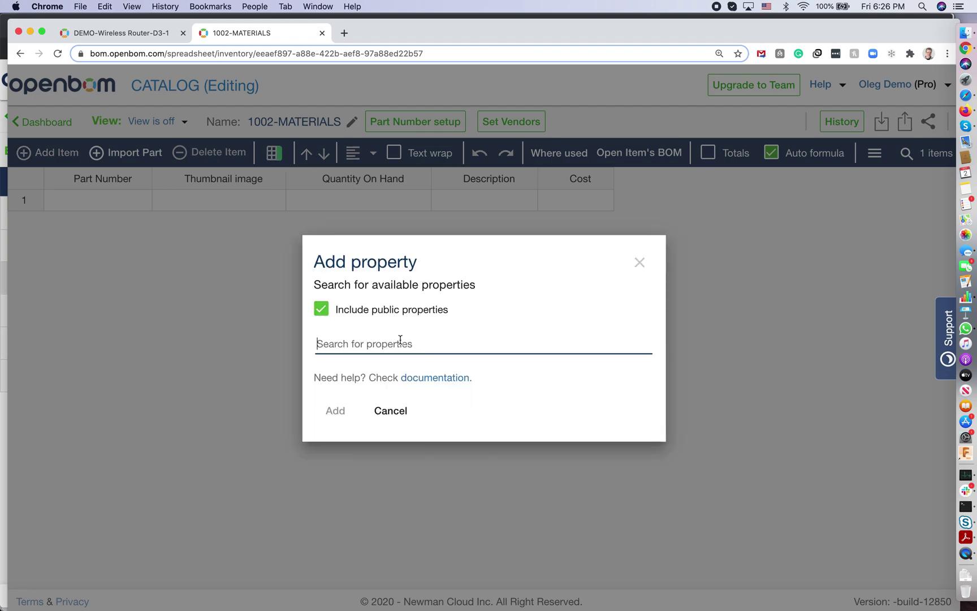
pyautogui.write('Supplier')
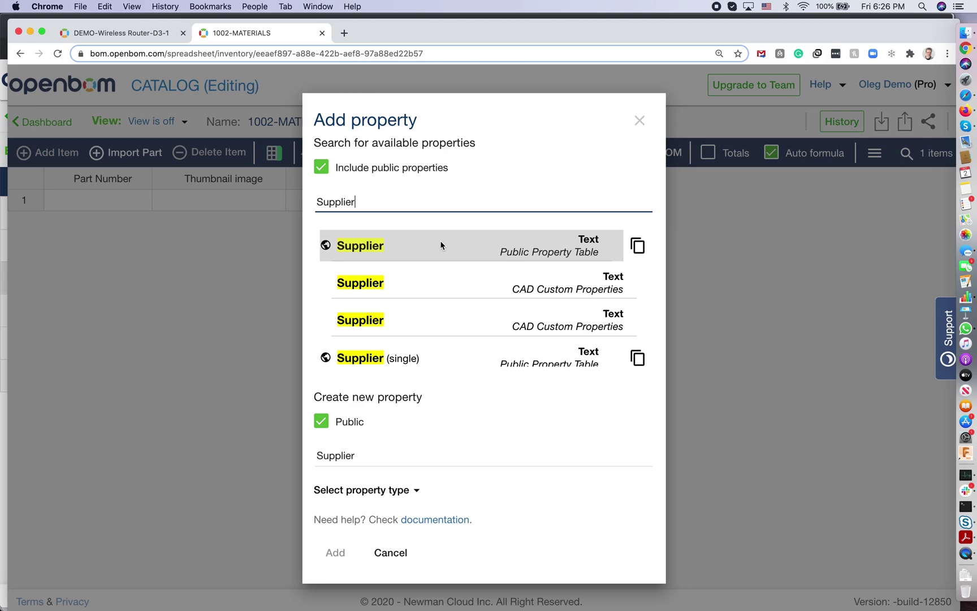
pyautogui.click(441, 247)
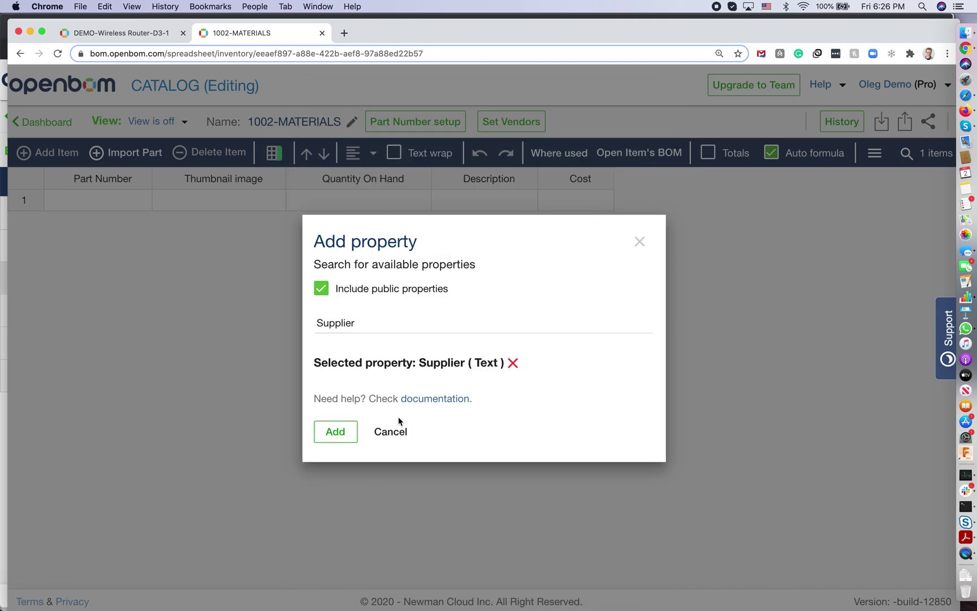
pyautogui.click(336, 432)
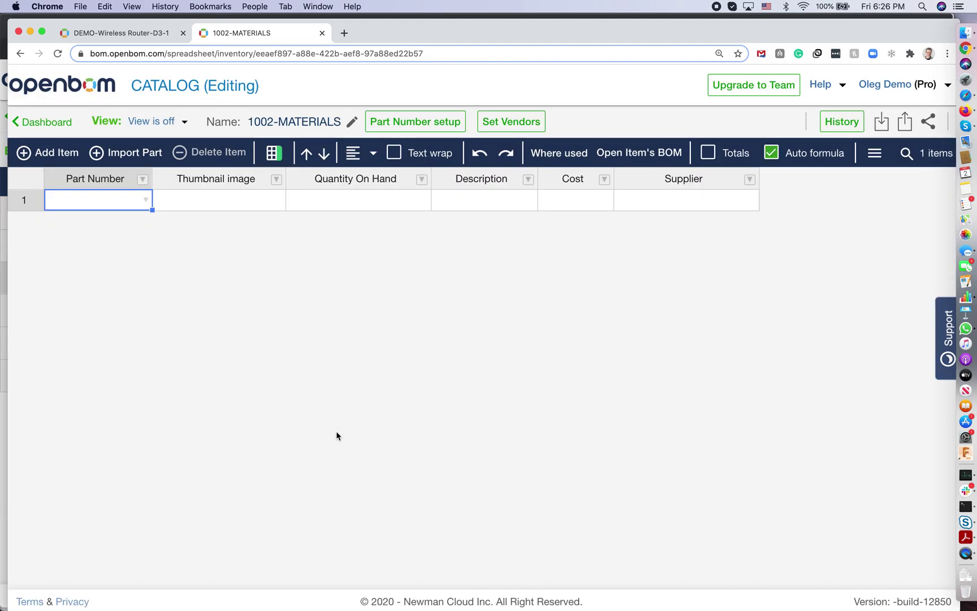
# Step: Enter the first item as part 1002-00, quantity 100, description Screw1
pyautogui.click(680, 209)
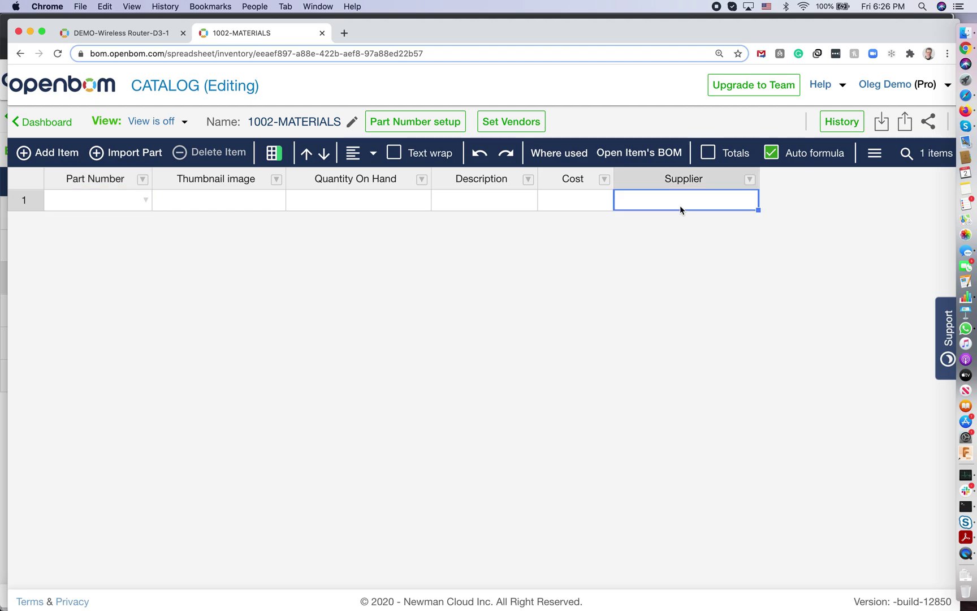
pyautogui.click(93, 201)
pyautogui.write('1002-')
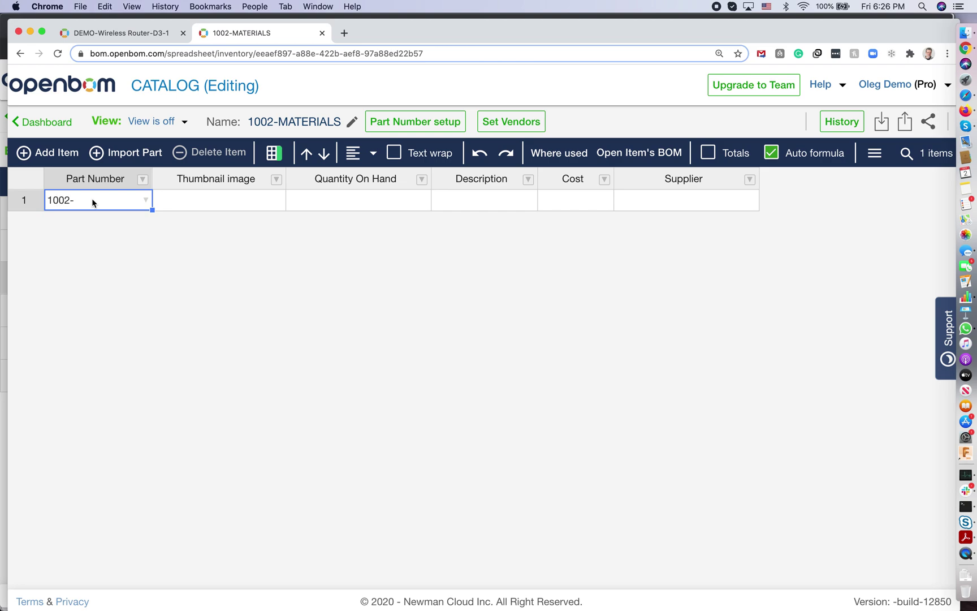
pyautogui.doubleClick(92, 199)
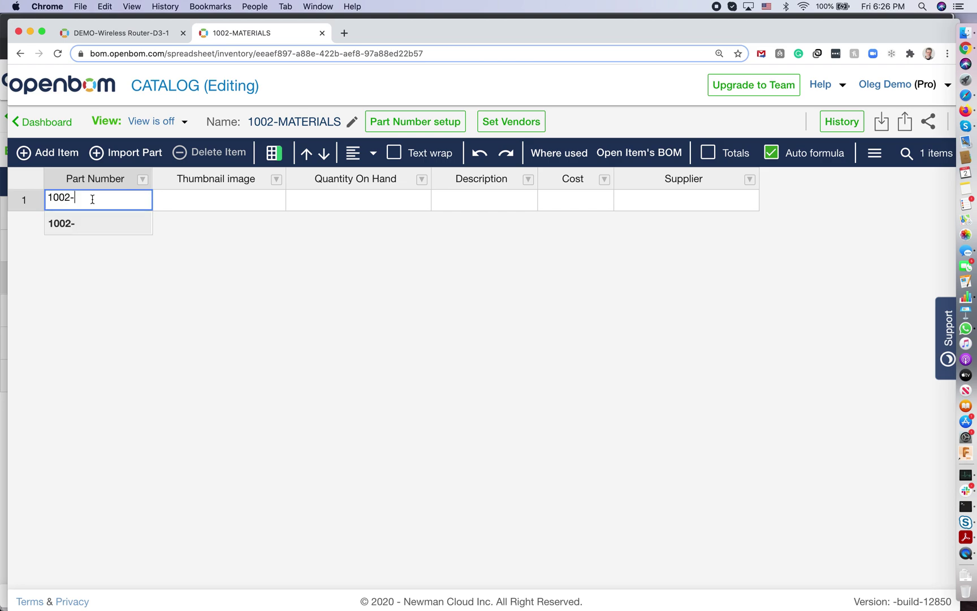
pyautogui.write('00')
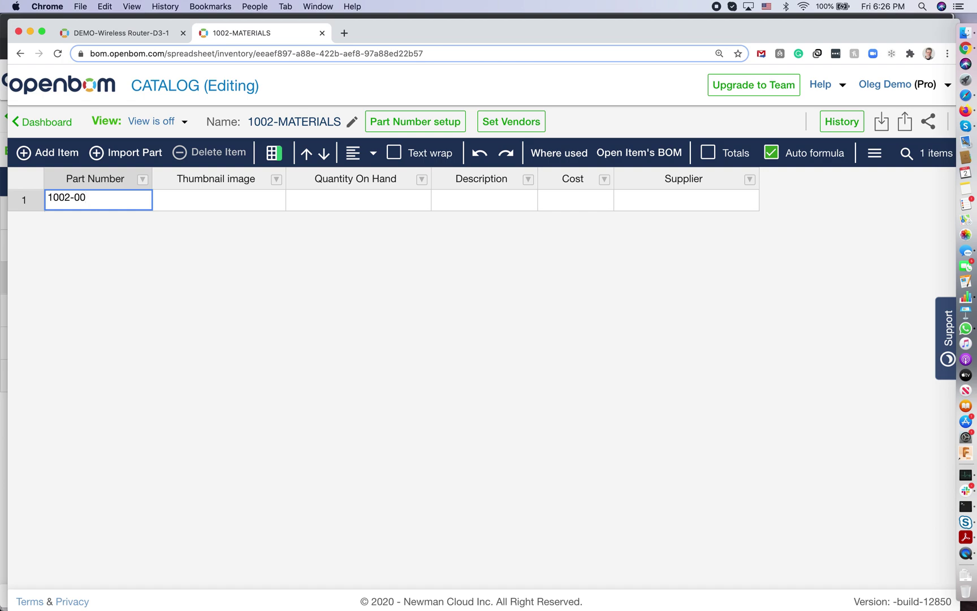
pyautogui.press('Tab')
pyautogui.press('Tab')
pyautogui.write('100')
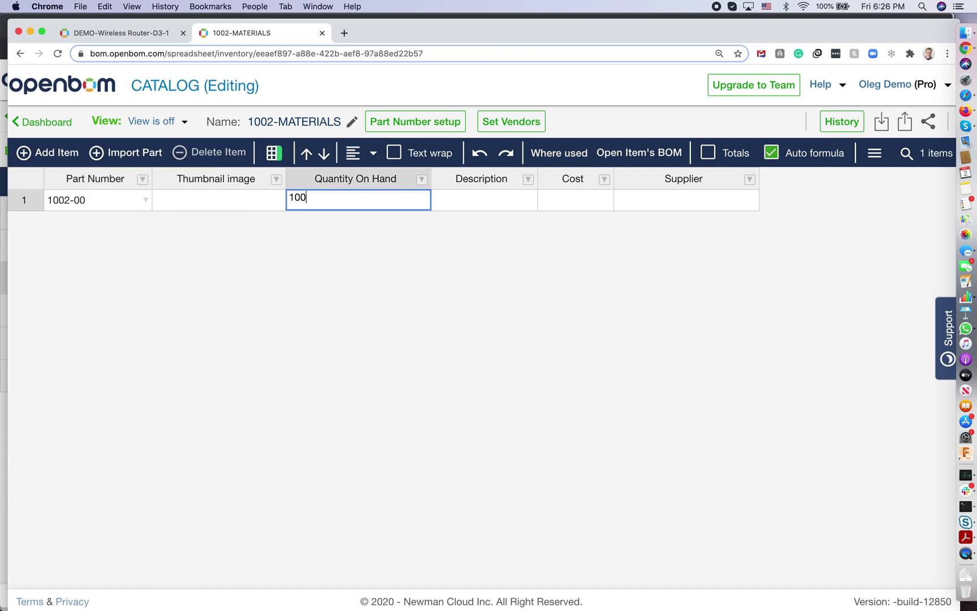
pyautogui.press('Tab')
pyautogui.write('Screw1')
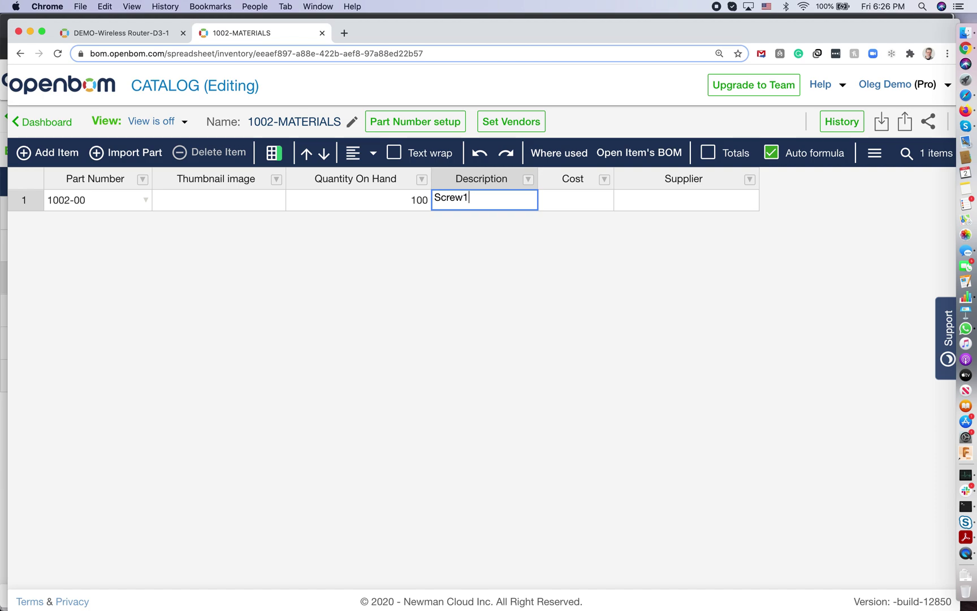
pyautogui.press('Tab')
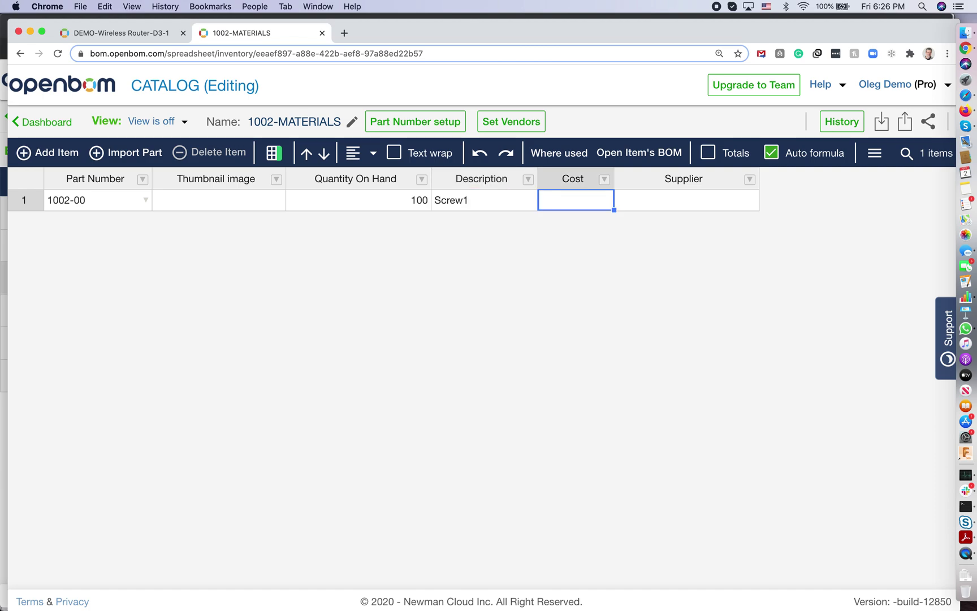
# Step: Give Screw1 a cost of $2.10 and supplier 'Screw supplier'
pyautogui.write('2.1')
pyautogui.press('Tab')
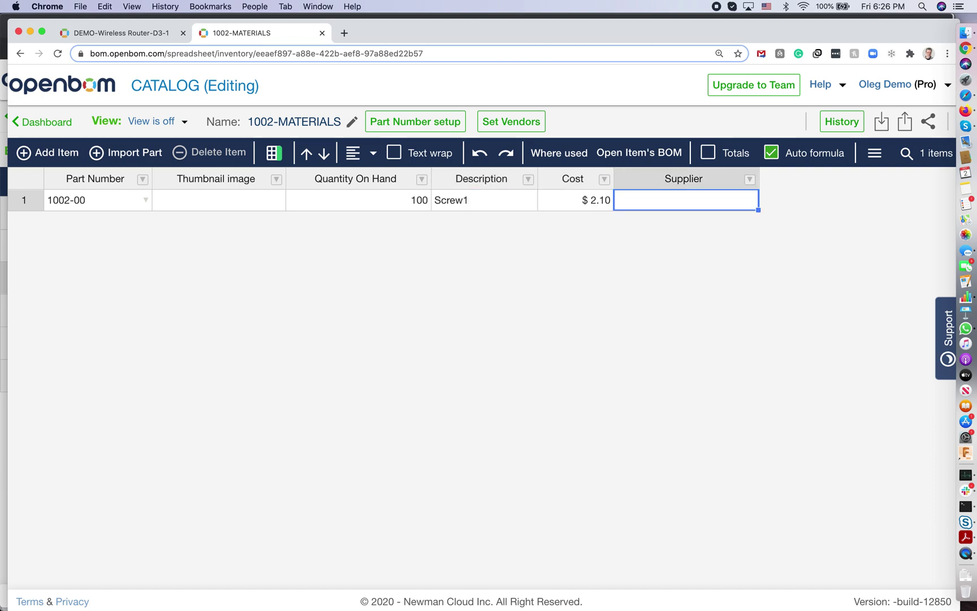
pyautogui.write('Scre')
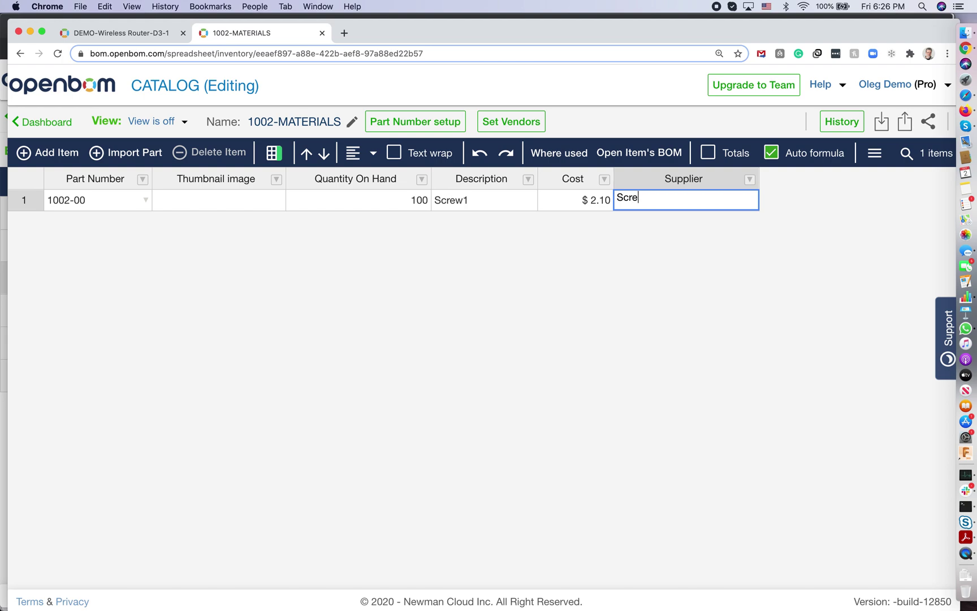
pyautogui.write('w supplier')
pyautogui.press('Tab')
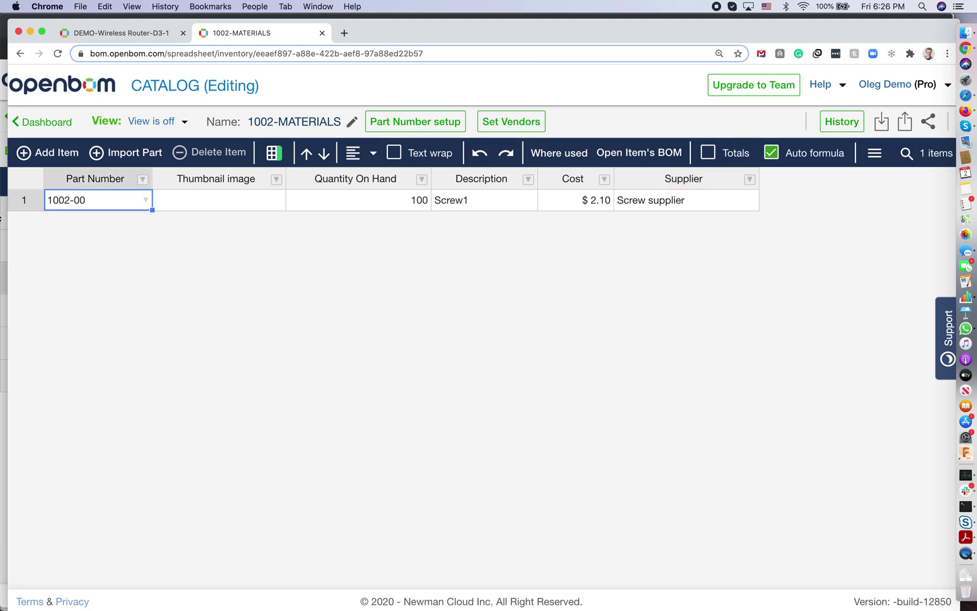
# Step: Add item 1002-01 Plate with quantity 10 and cost $1.00
pyautogui.click(50, 152)
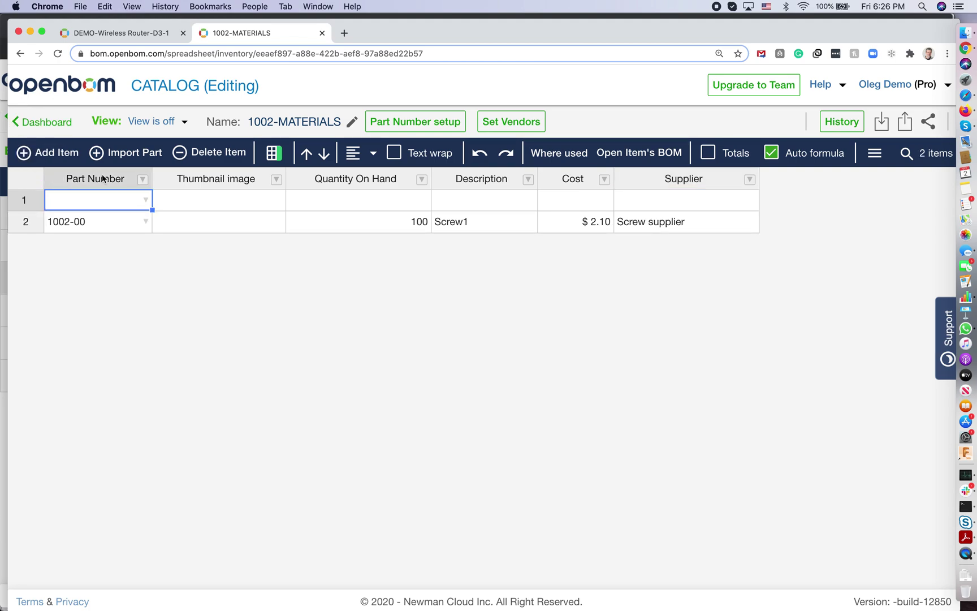
pyautogui.write('1002-01')
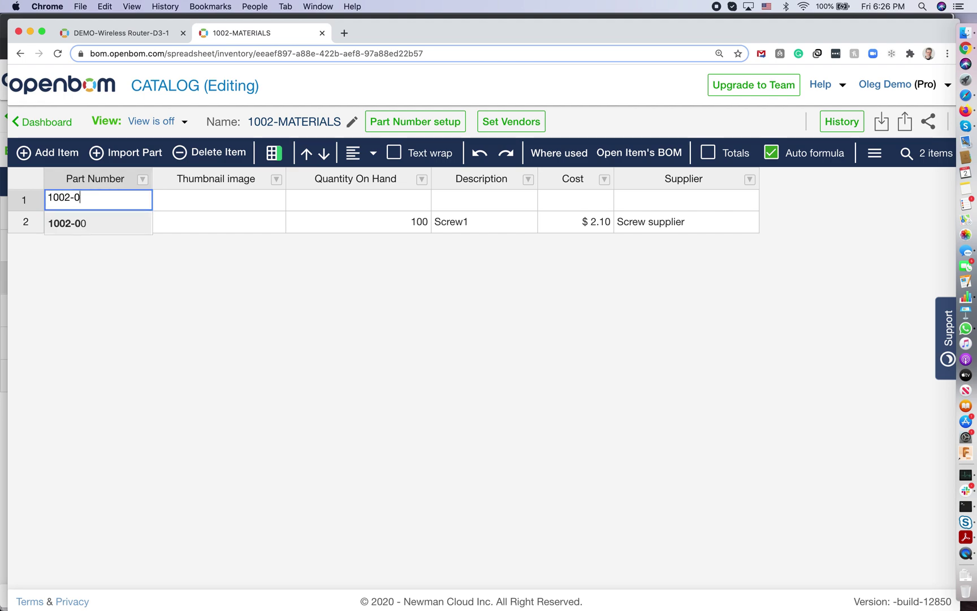
pyautogui.press('Tab')
pyautogui.press('Tab')
pyautogui.write('10')
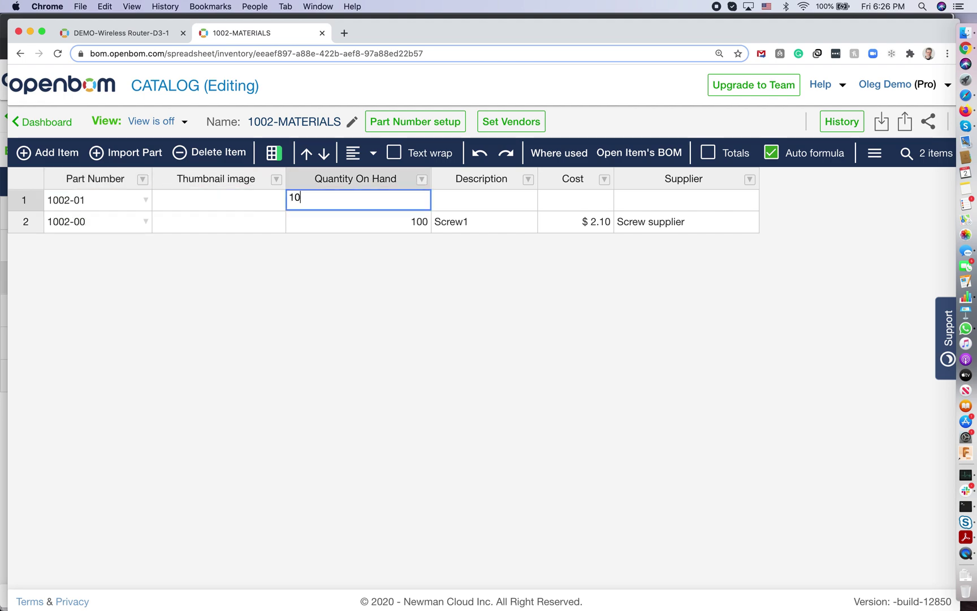
pyautogui.press('Tab')
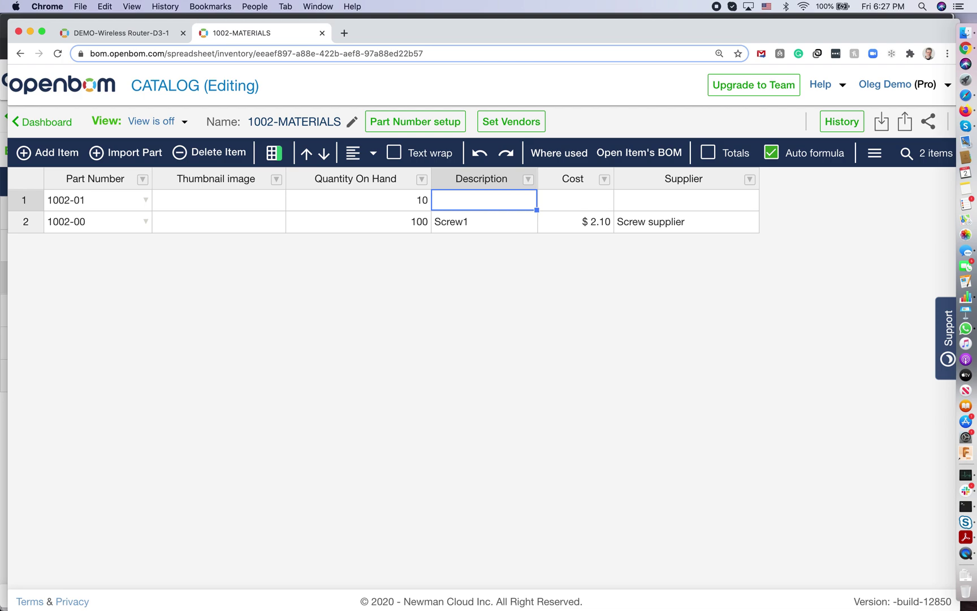
pyautogui.write('Pallet')
pyautogui.press('BackSpace')
pyautogui.press('BackSpace')
pyautogui.press('BackSpace')
pyautogui.press('BackSpace')
pyautogui.press('BackSpace')
pyautogui.write('late')
pyautogui.press('Tab')
pyautogui.write('1')
pyautogui.press('Tab')
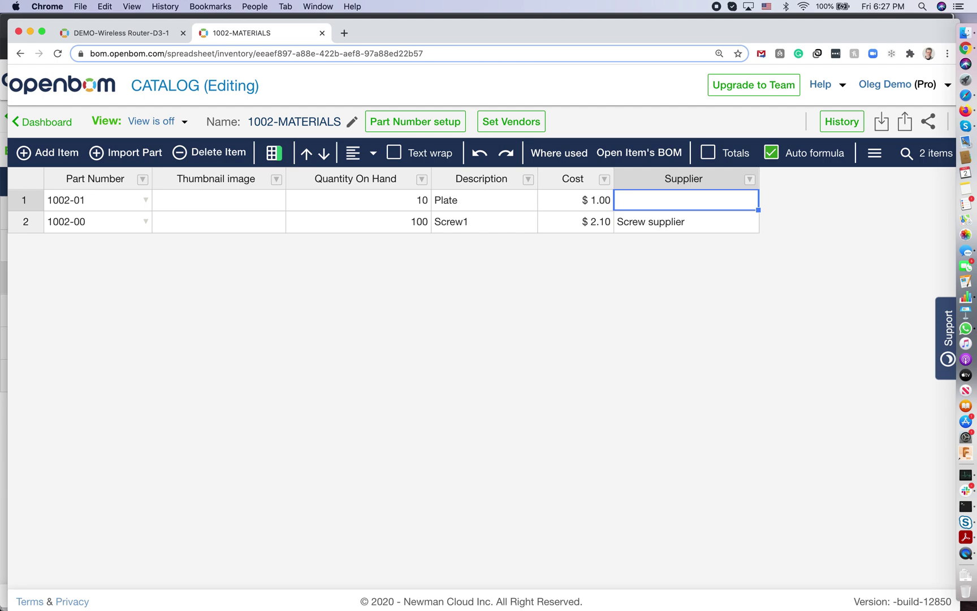
pyautogui.click(48, 152)
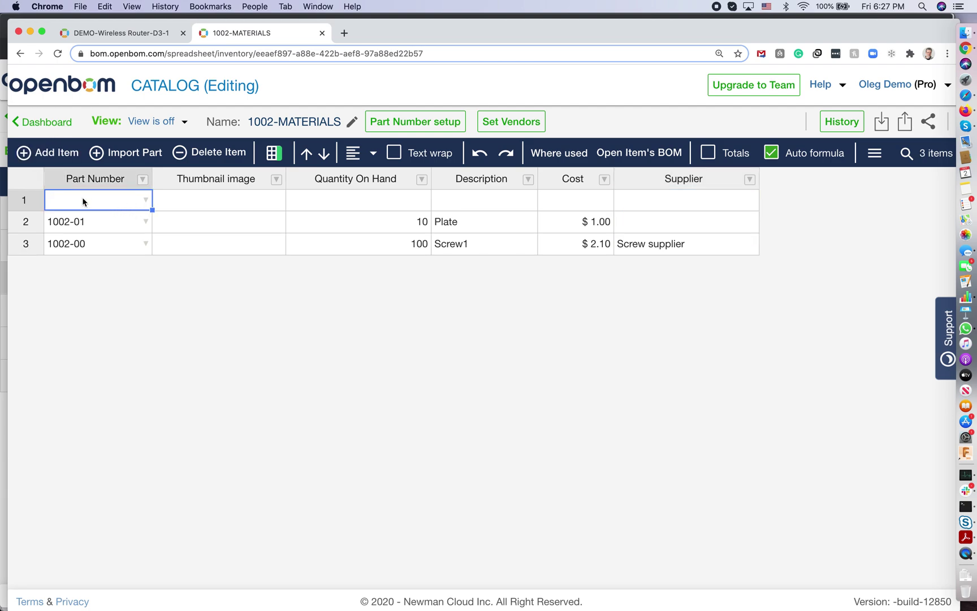
# Step: Fill the third row with part 1002-02, quantity on hand 10, description Product1
pyautogui.write('1002-')
pyautogui.press('Return')
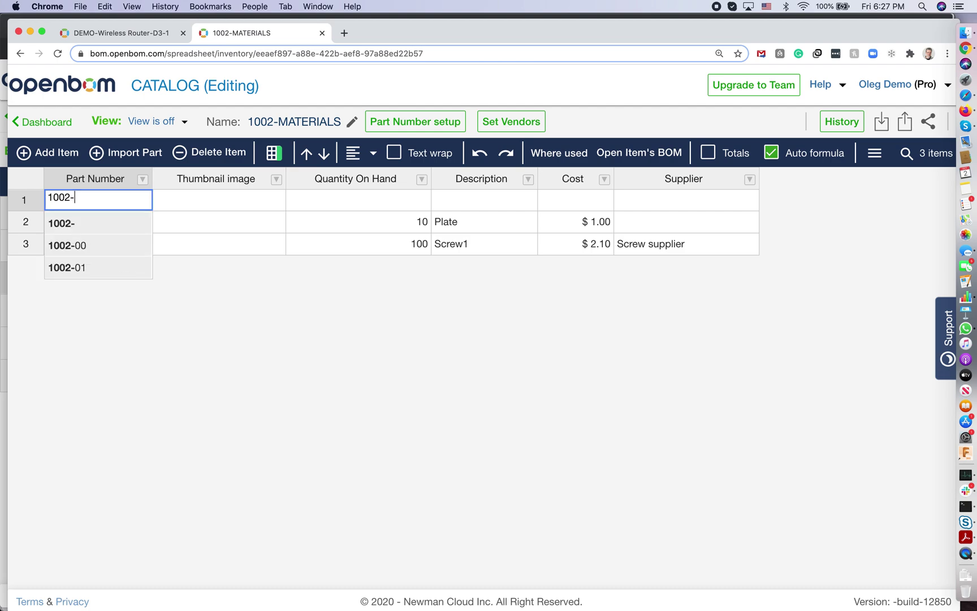
pyautogui.write('02')
pyautogui.press('Tab')
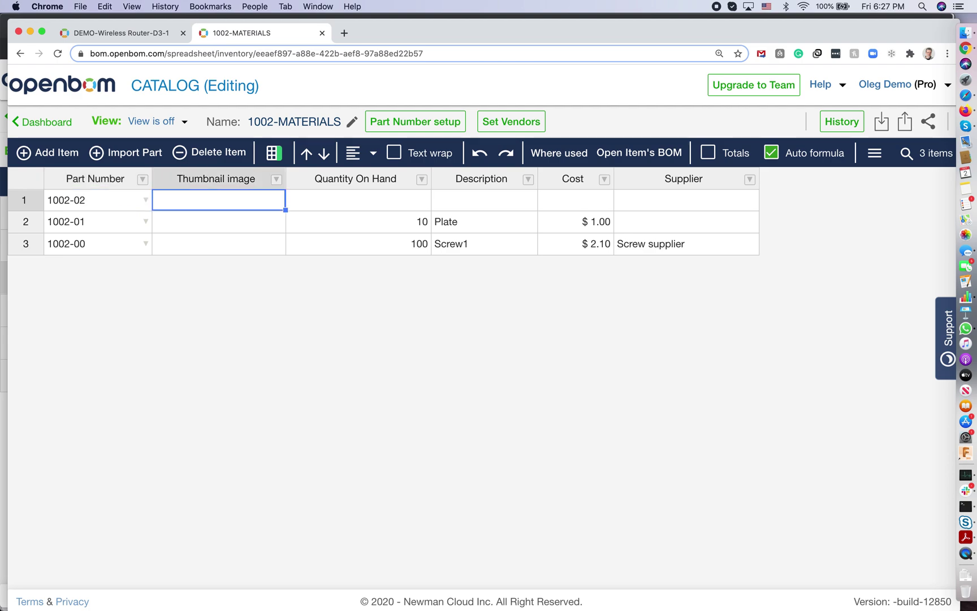
pyautogui.press('Tab')
pyautogui.write('10')
pyautogui.press('Tab')
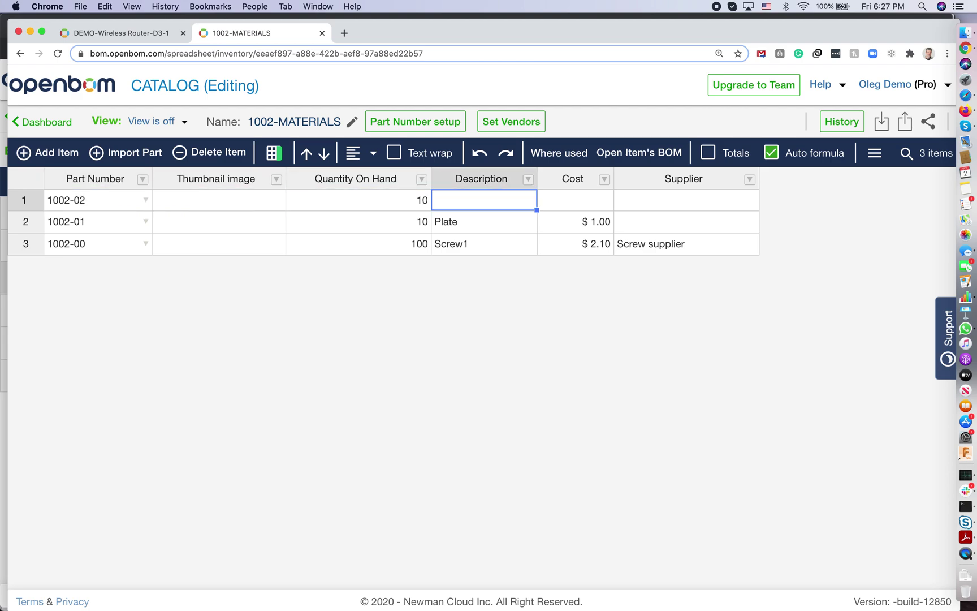
pyautogui.write('Product1')
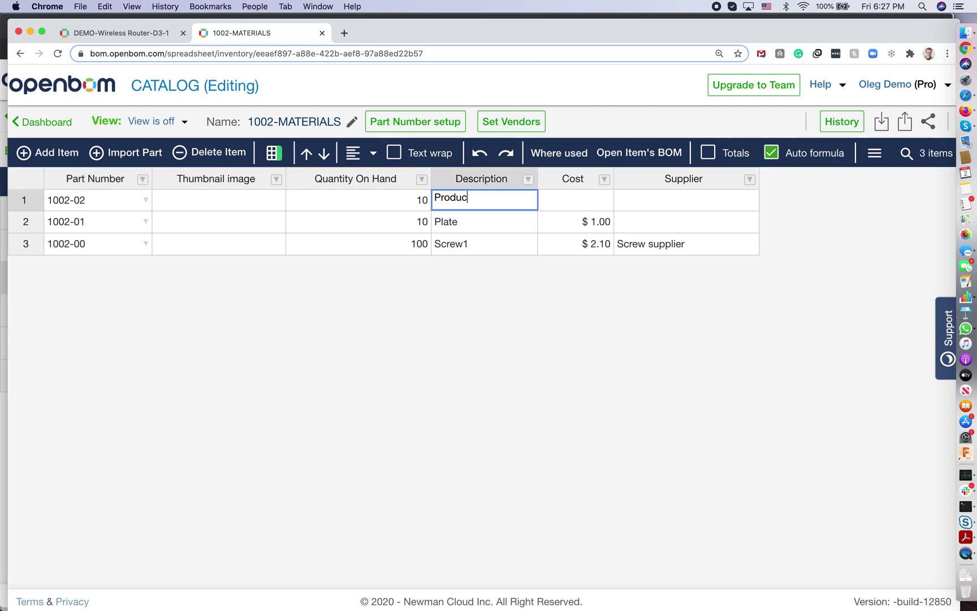
pyautogui.press('Tab')
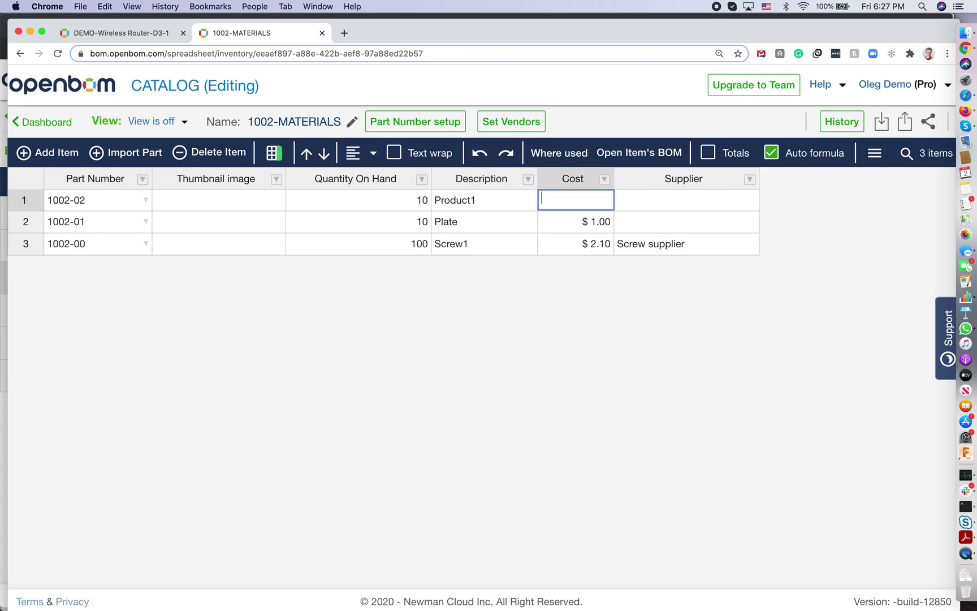
pyautogui.press('Tab')
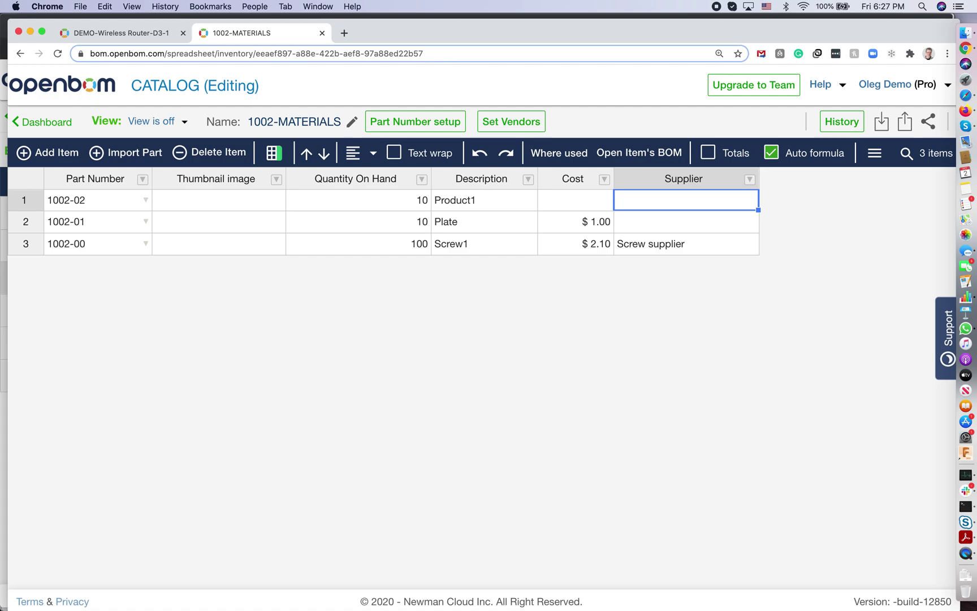
pyautogui.click(242, 204)
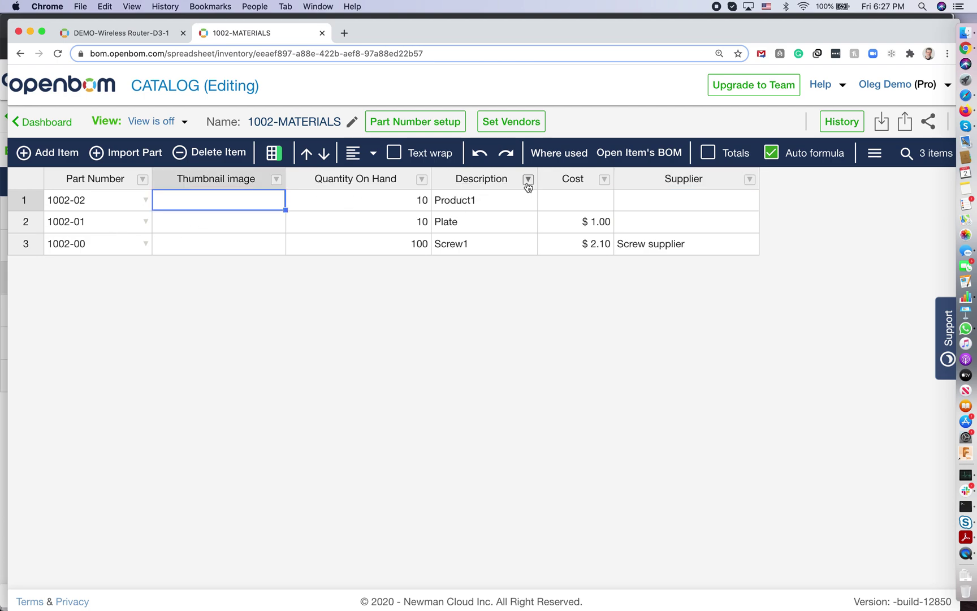
# Step: Create the Product1 BOM from item 1002-02, linked to 1002-MATERIALS instead of Demo Item Master
pyautogui.click(630, 158)
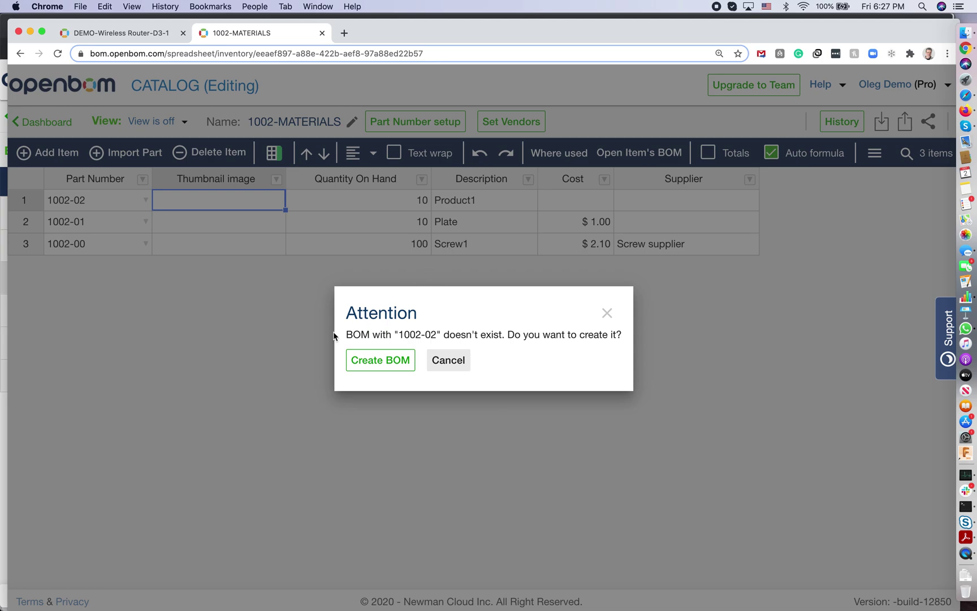
pyautogui.click(382, 363)
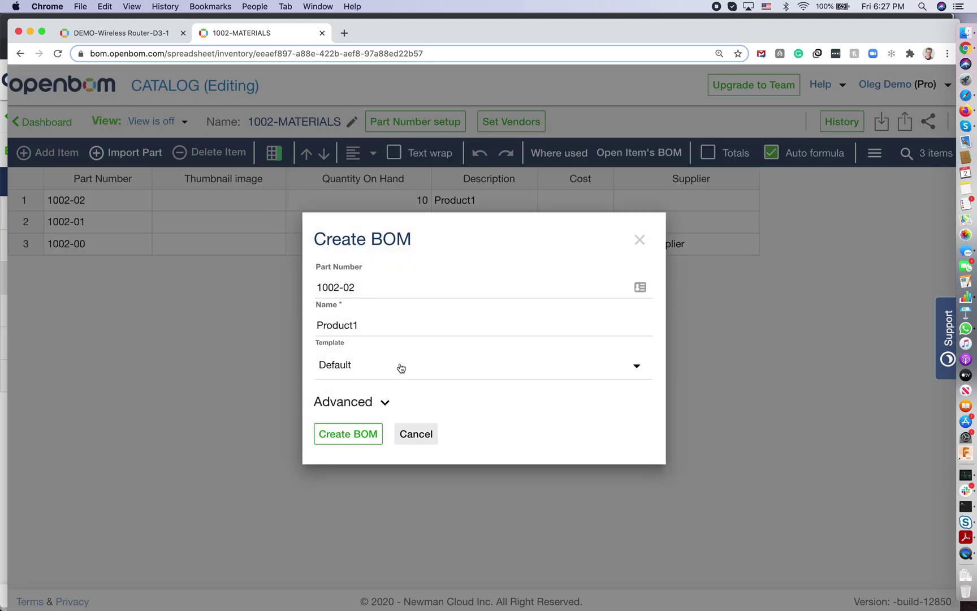
pyautogui.click(385, 401)
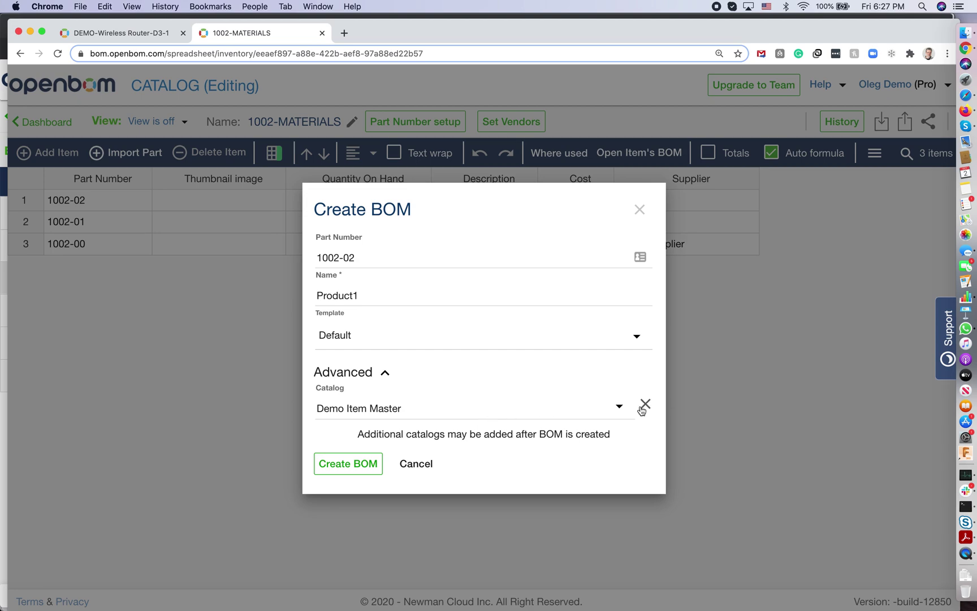
pyautogui.click(645, 404)
pyautogui.click(620, 407)
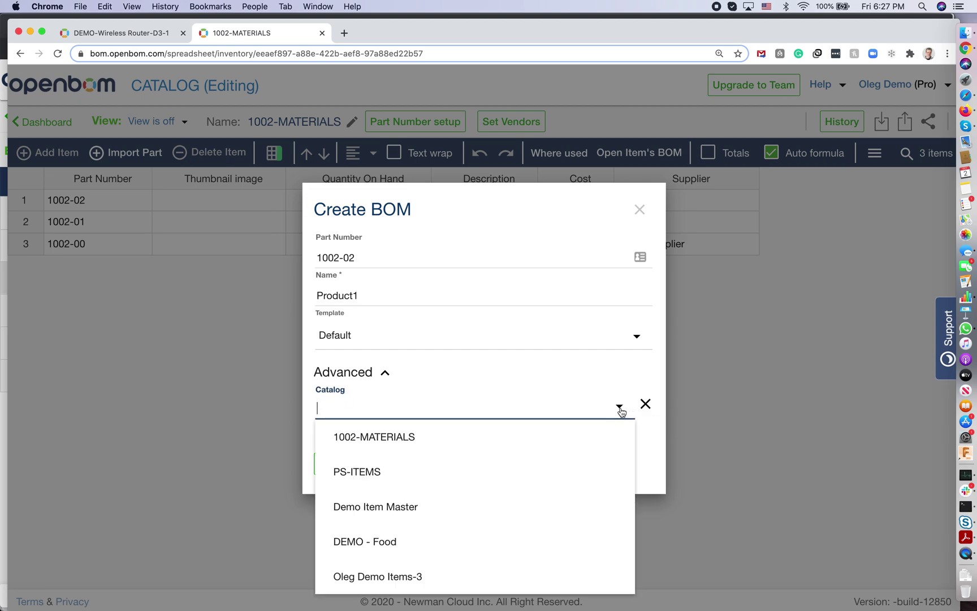
pyautogui.click(453, 434)
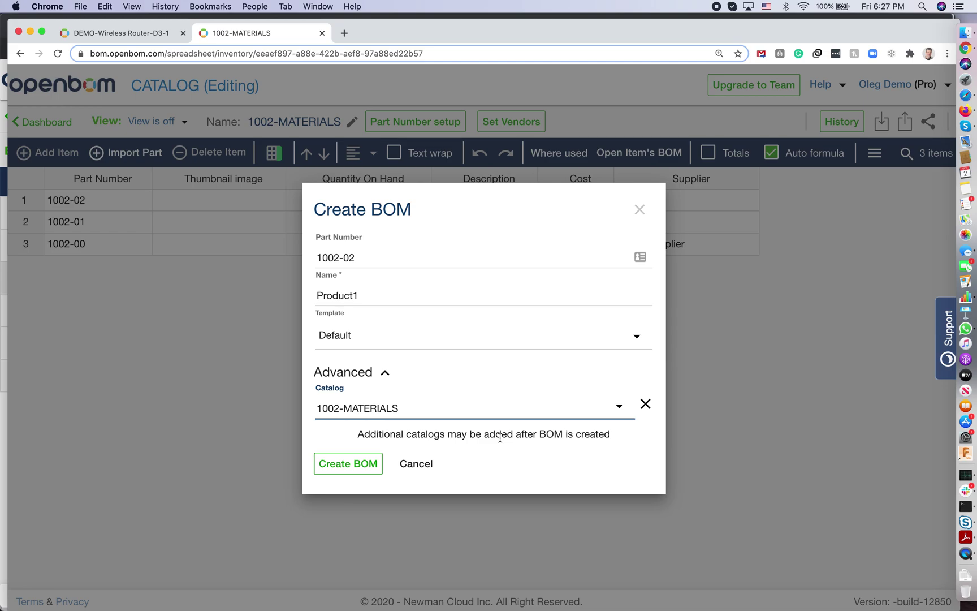
pyautogui.click(360, 465)
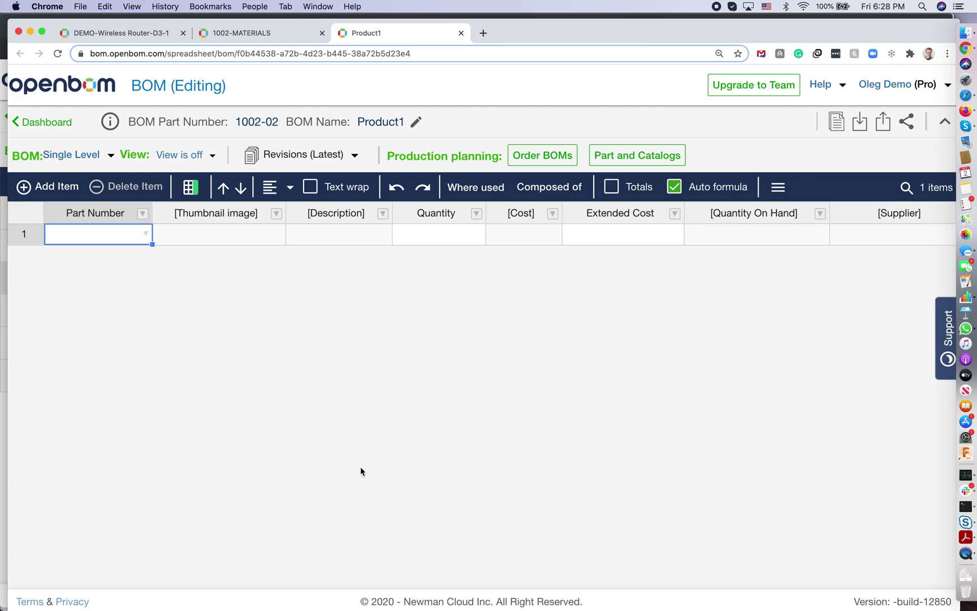
# Step: Adjust the browser zoom and bring up the catalog part search for row 1
pyautogui.press('super+plus')
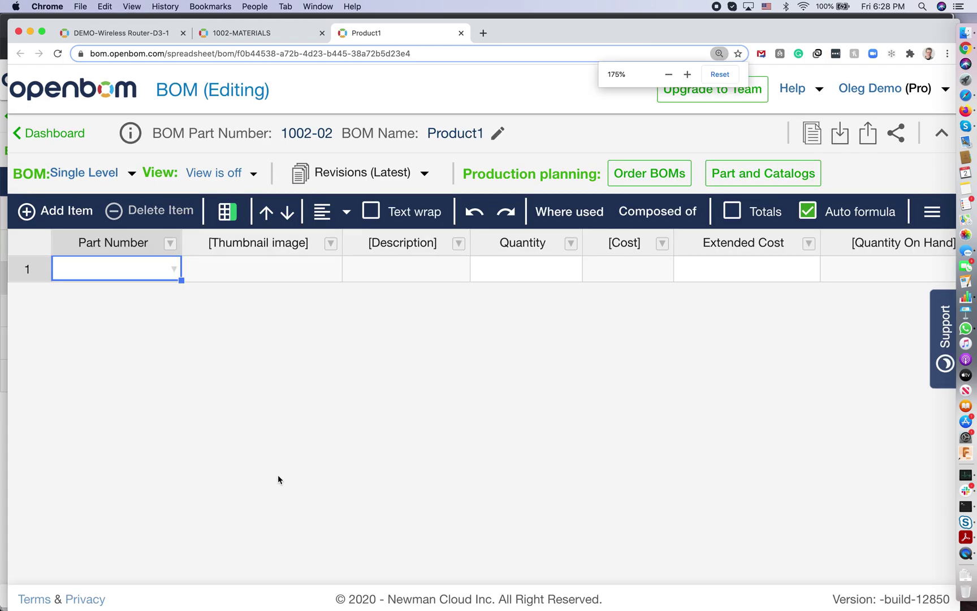
pyautogui.press('super+plus')
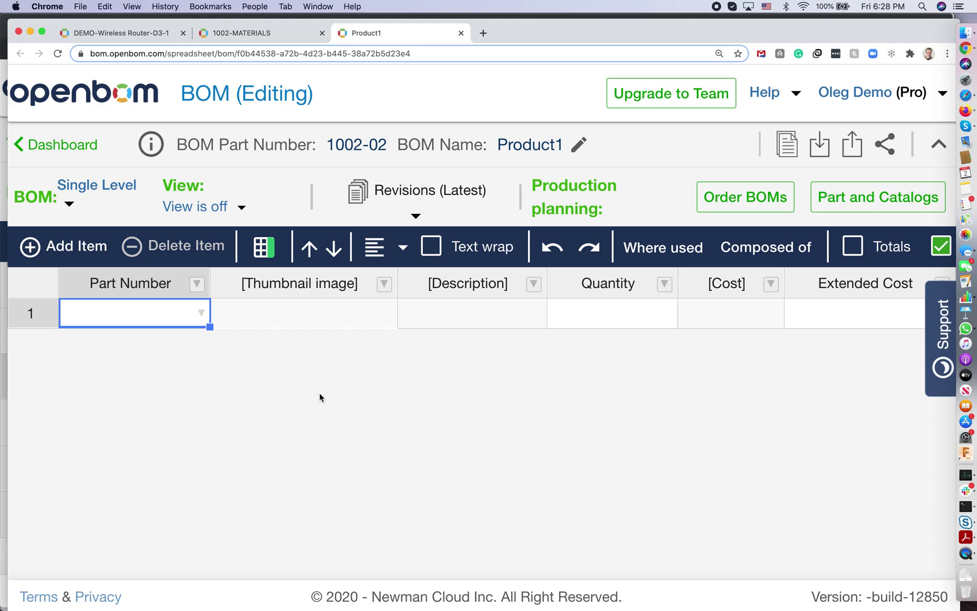
pyautogui.press('super+minus')
pyautogui.press('super+minus')
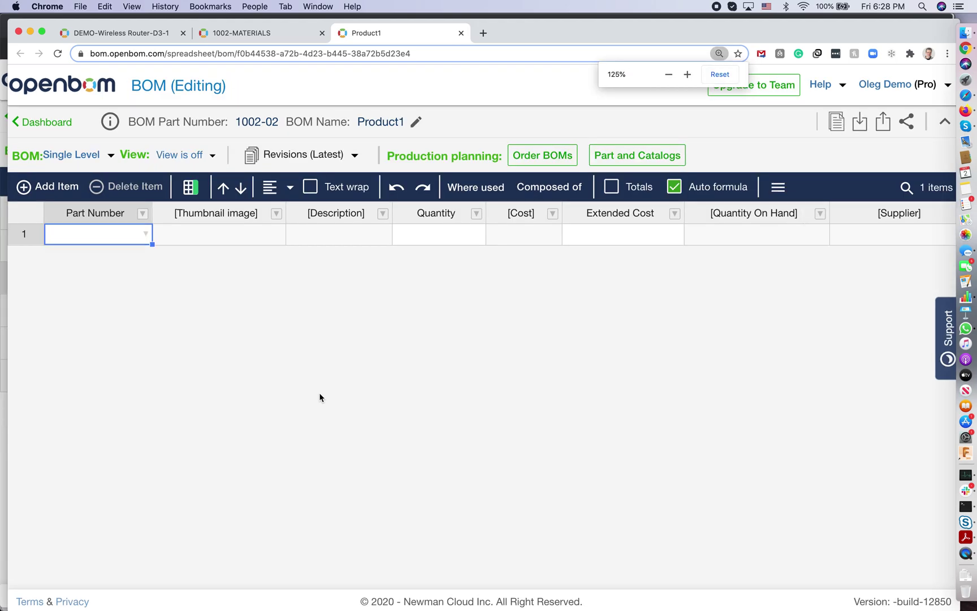
pyautogui.click(147, 234)
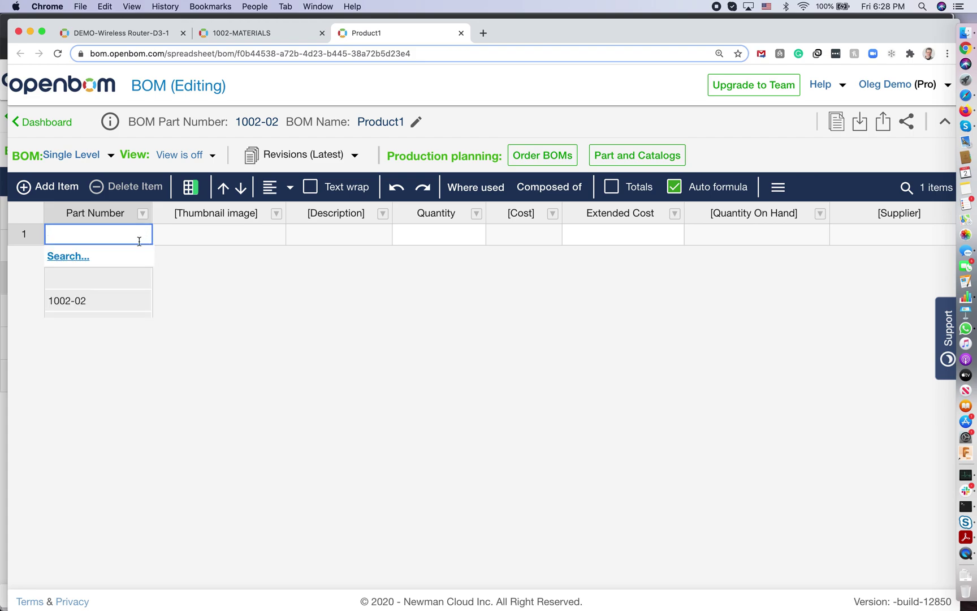
pyautogui.click(75, 258)
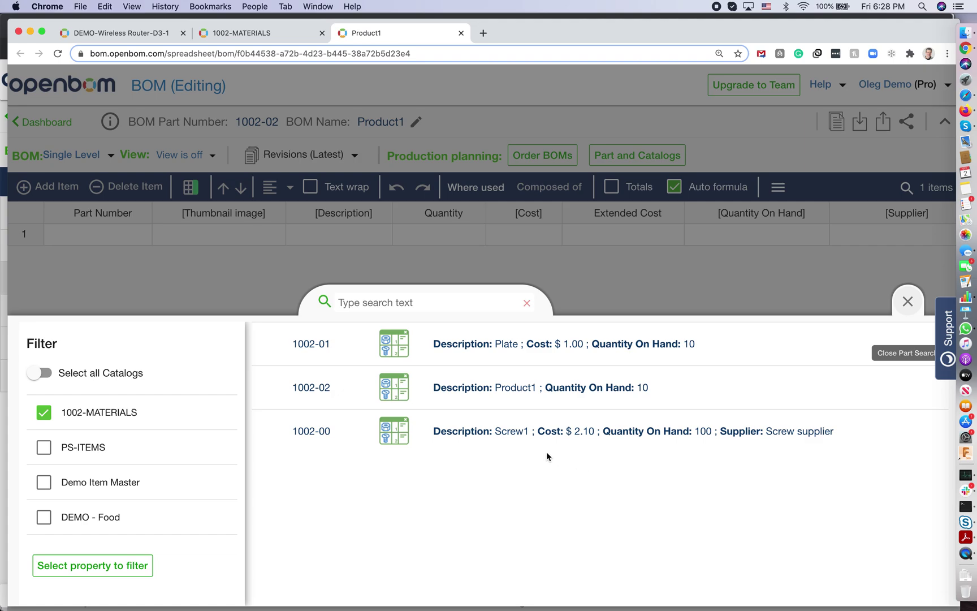
# Step: Insert Screw1 (1002-00) into the first BOM row with quantity 10
pyautogui.click(482, 425)
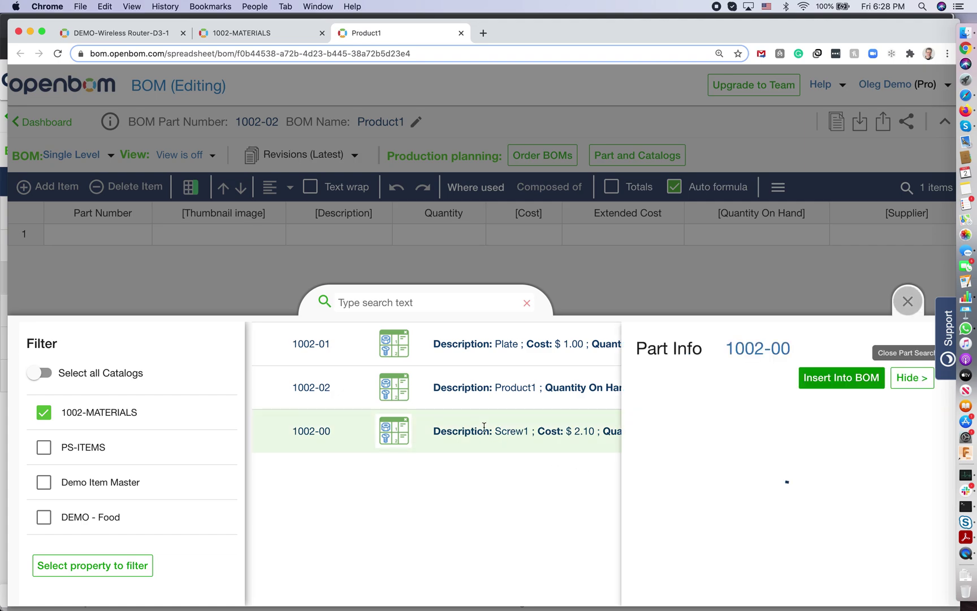
pyautogui.click(820, 390)
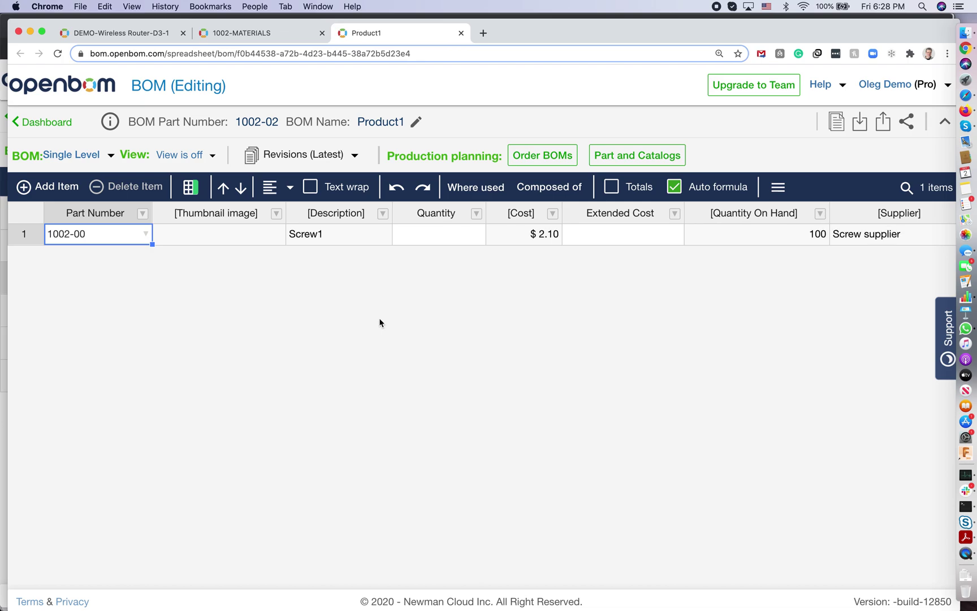
pyautogui.click(450, 237)
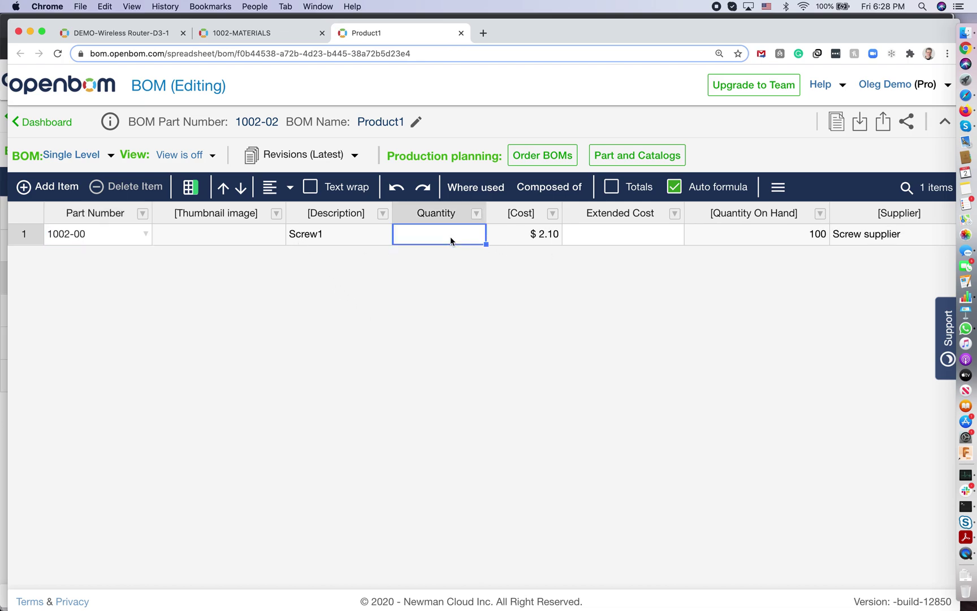
pyautogui.write('4')
pyautogui.press('BackSpace')
pyautogui.write('10')
pyautogui.press('Tab')
# Step: Add a new row holding Plate (1002-01) from the catalog at quantity 5
pyautogui.click(63, 190)
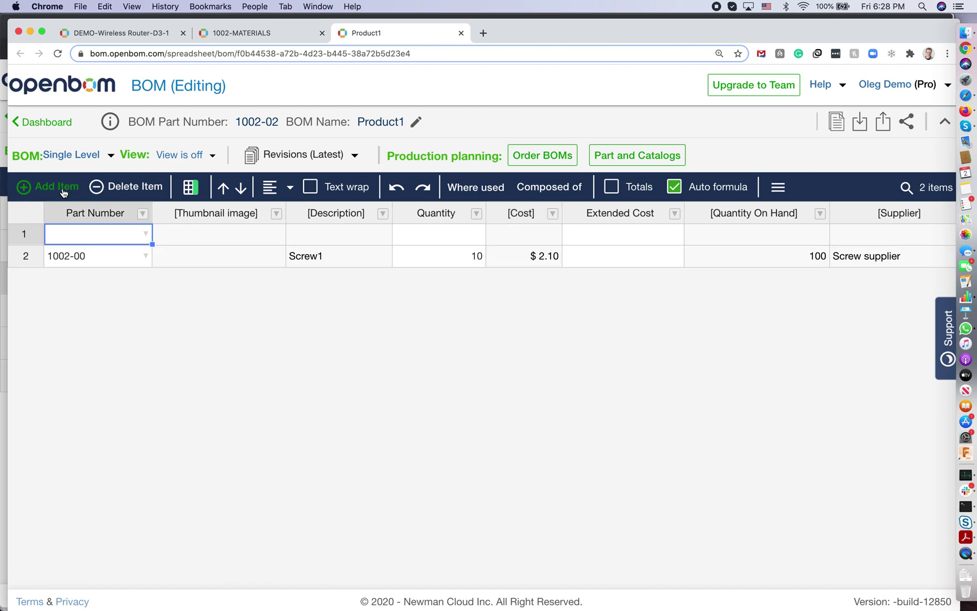
pyautogui.click(146, 234)
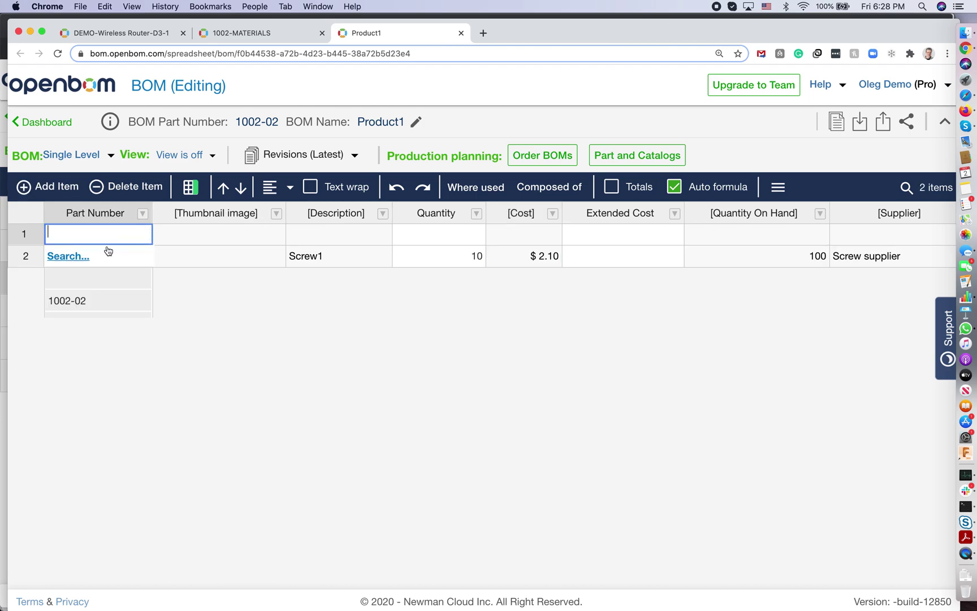
pyautogui.click(60, 255)
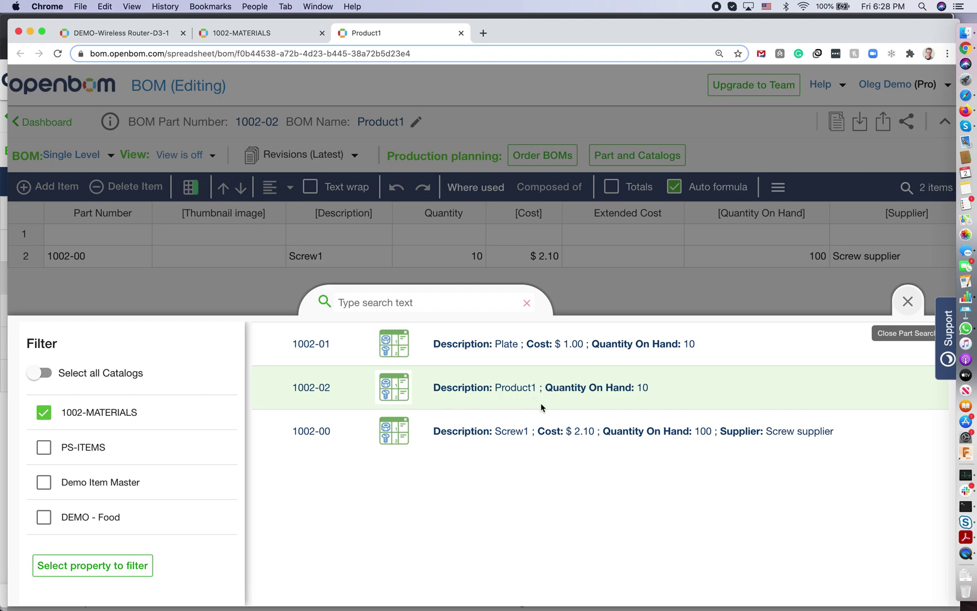
pyautogui.click(548, 356)
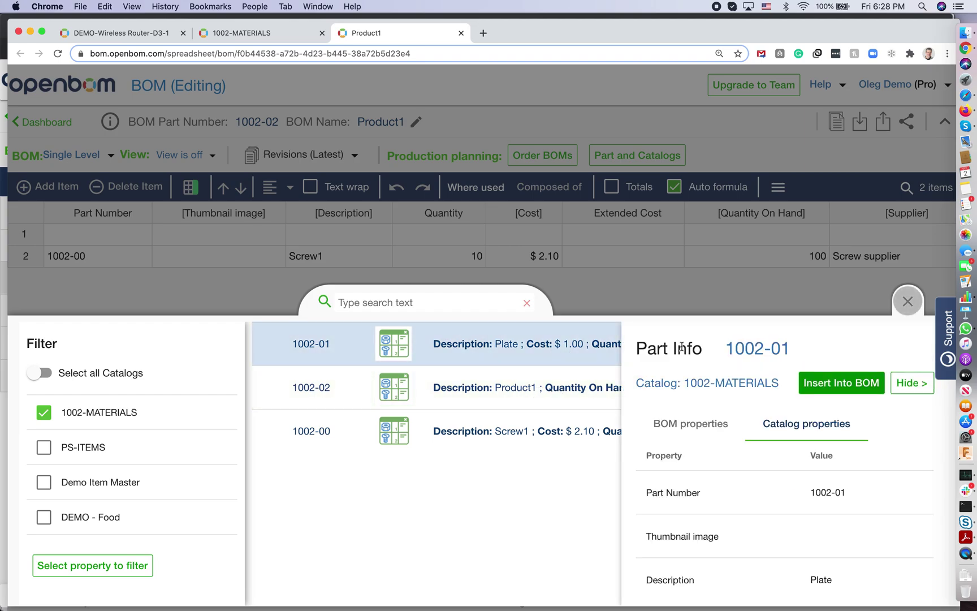
pyautogui.click(831, 382)
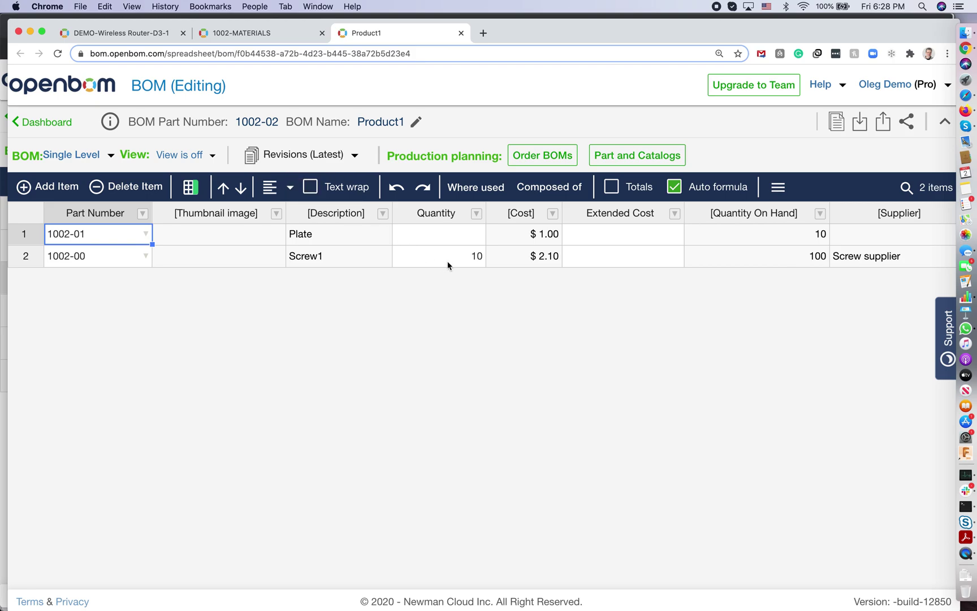
pyautogui.click(452, 247)
pyautogui.write('5')
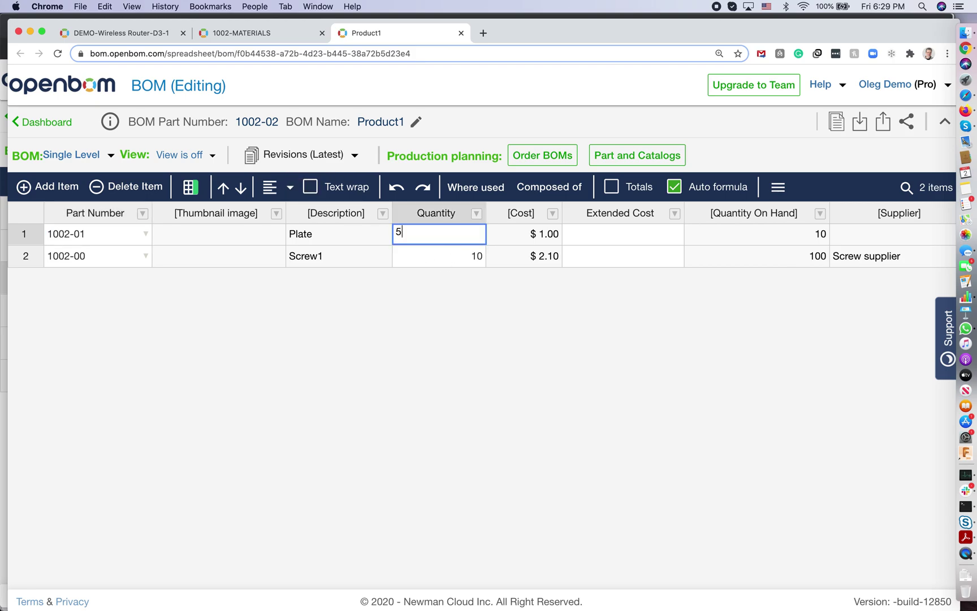
pyautogui.press('Tab')
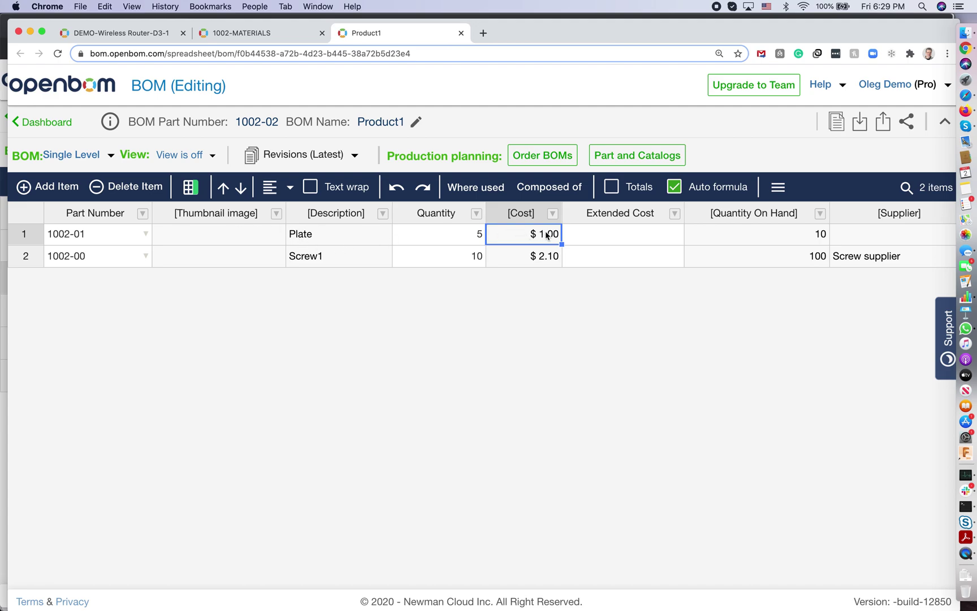
# Step: Change Plate's catalog cost to $1.15 and return to the Product1 BOM
pyautogui.click(258, 34)
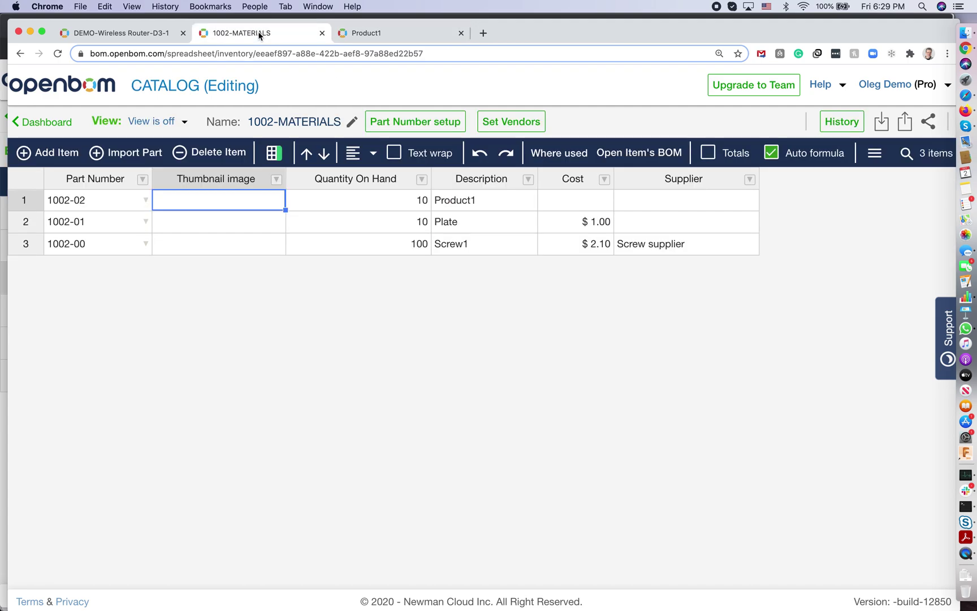
pyautogui.click(594, 228)
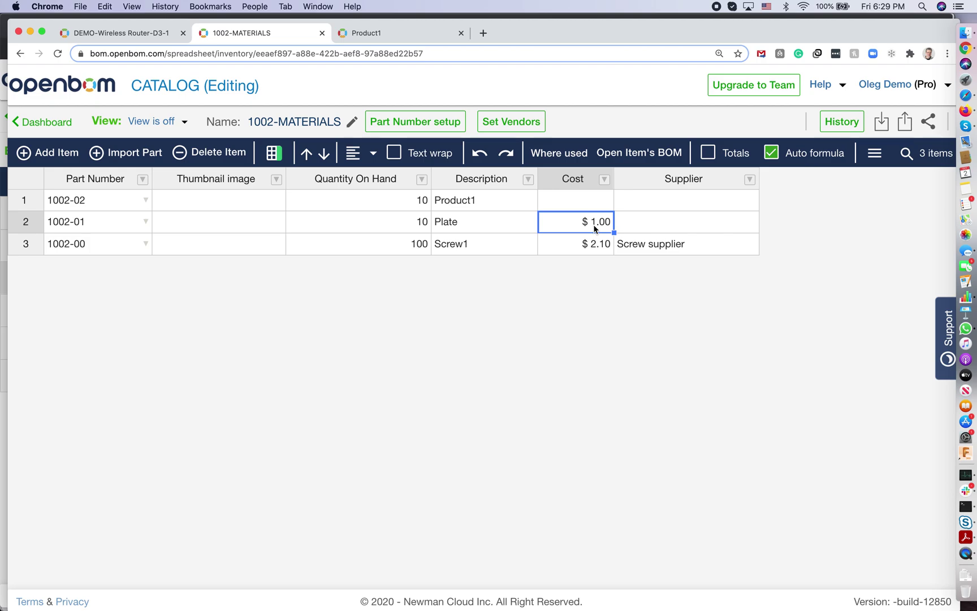
pyautogui.write('1.15')
pyautogui.press('Return')
pyautogui.click(416, 40)
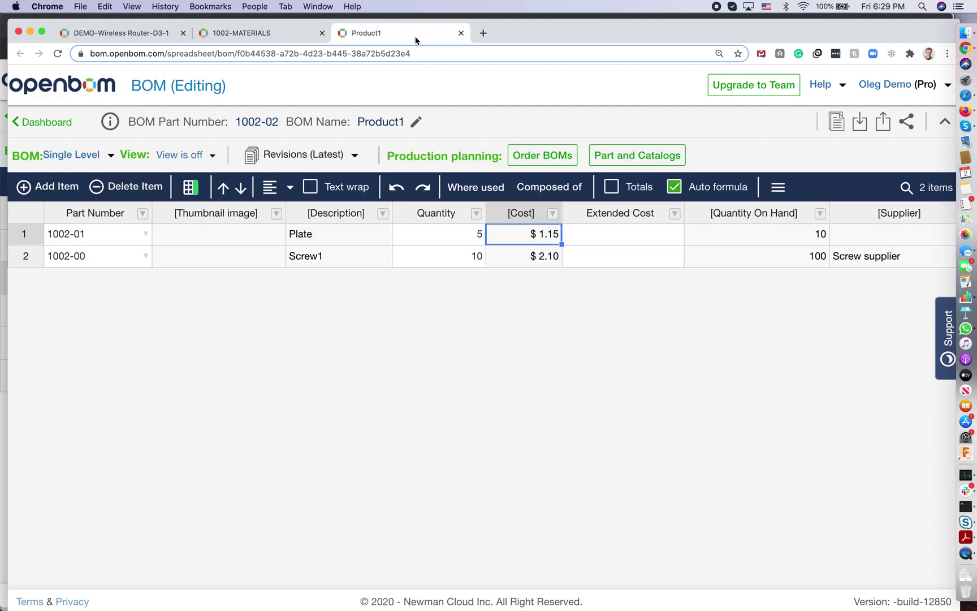